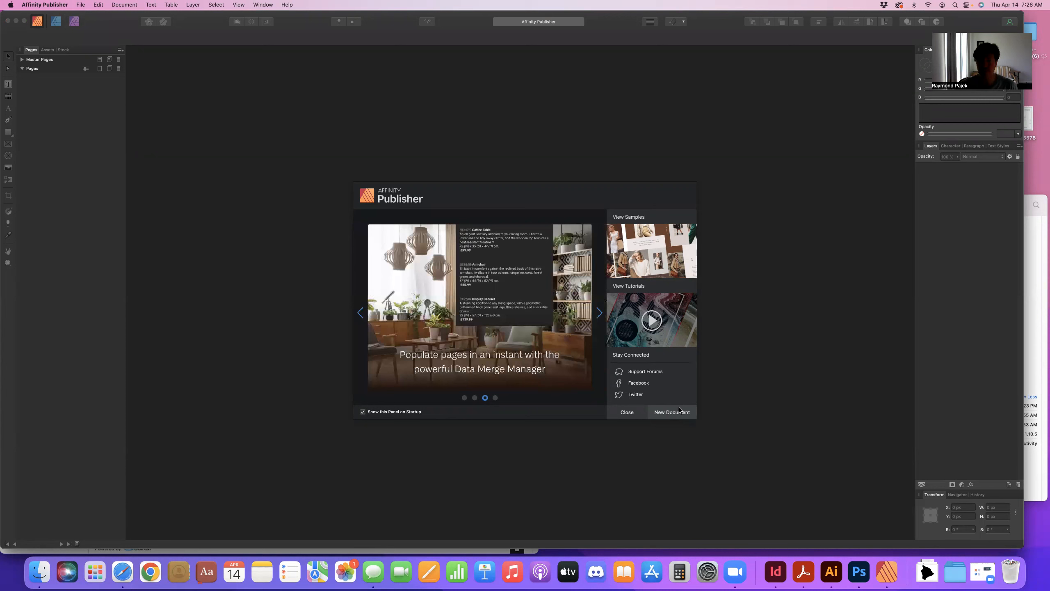
Create a new document from the Web preset WXGA, 1280 x 800 px.
left_click(679, 414)
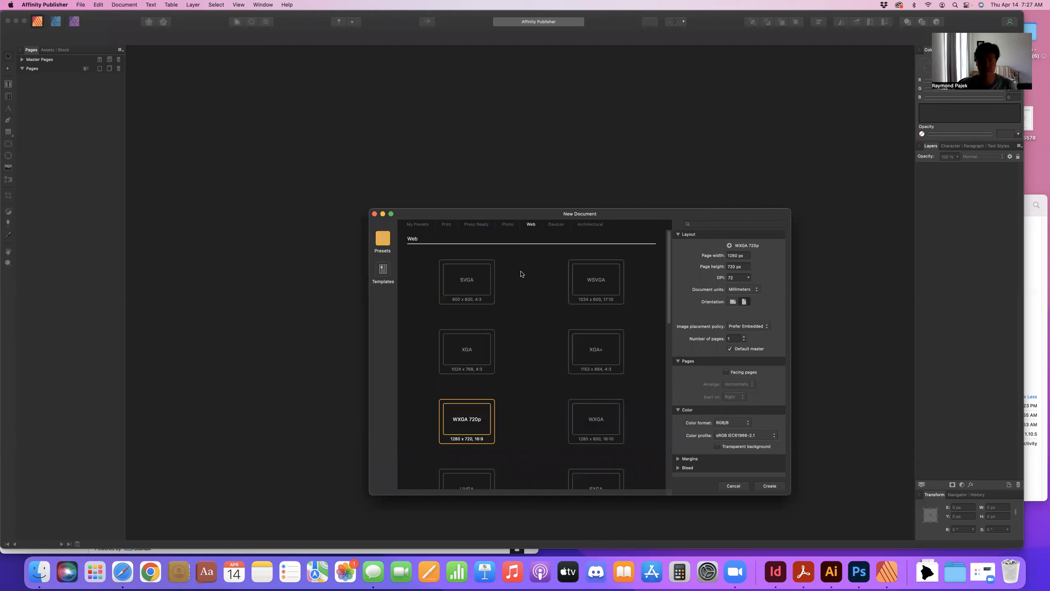
scroll(521, 274, "down", 1)
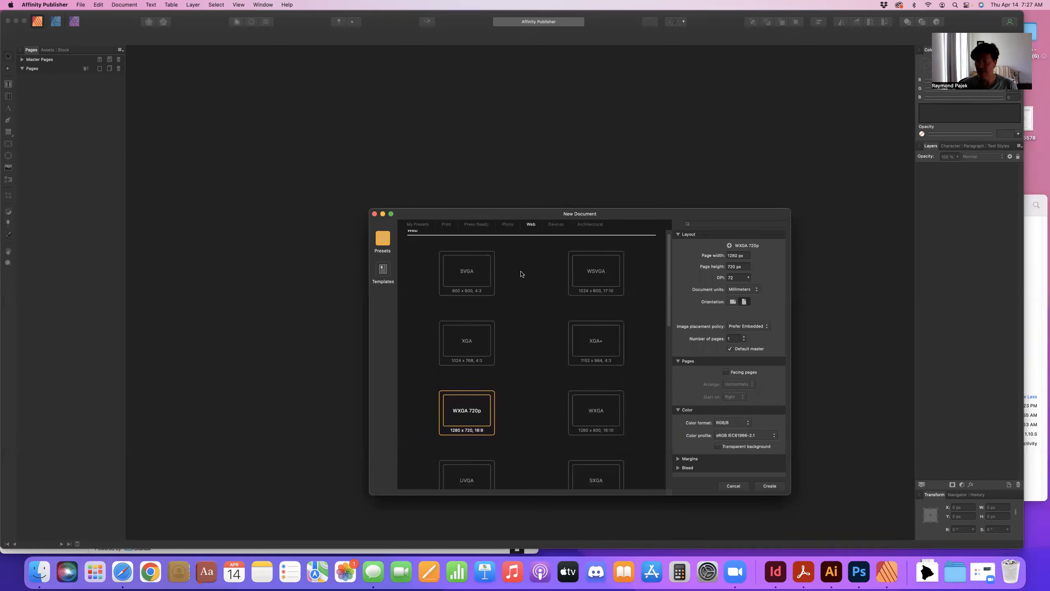
scroll(521, 274, "down", 1)
scroll(521, 274, "down", 1)
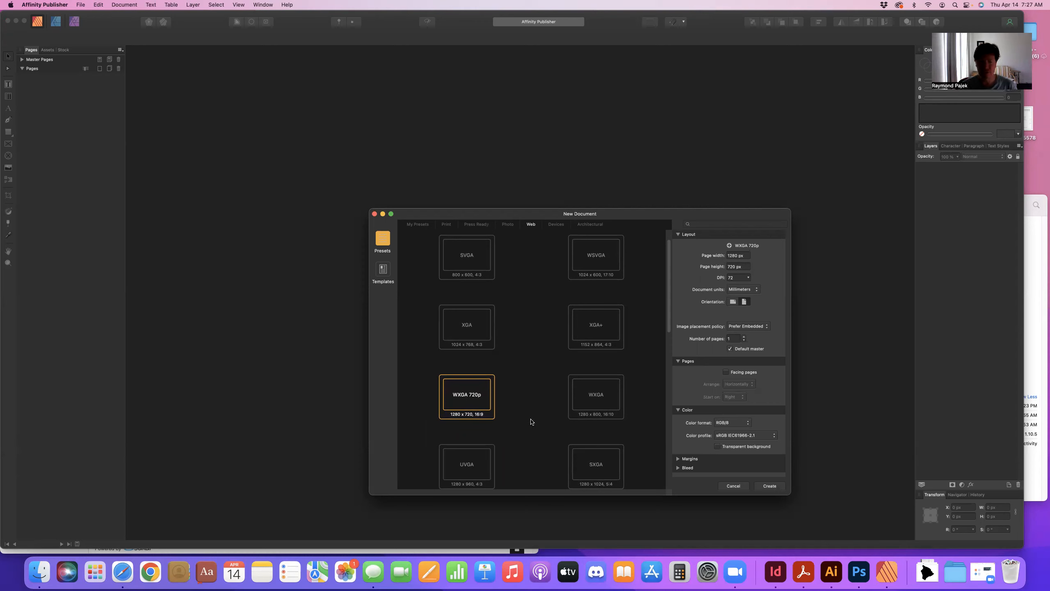
scroll(532, 421, "down", 2)
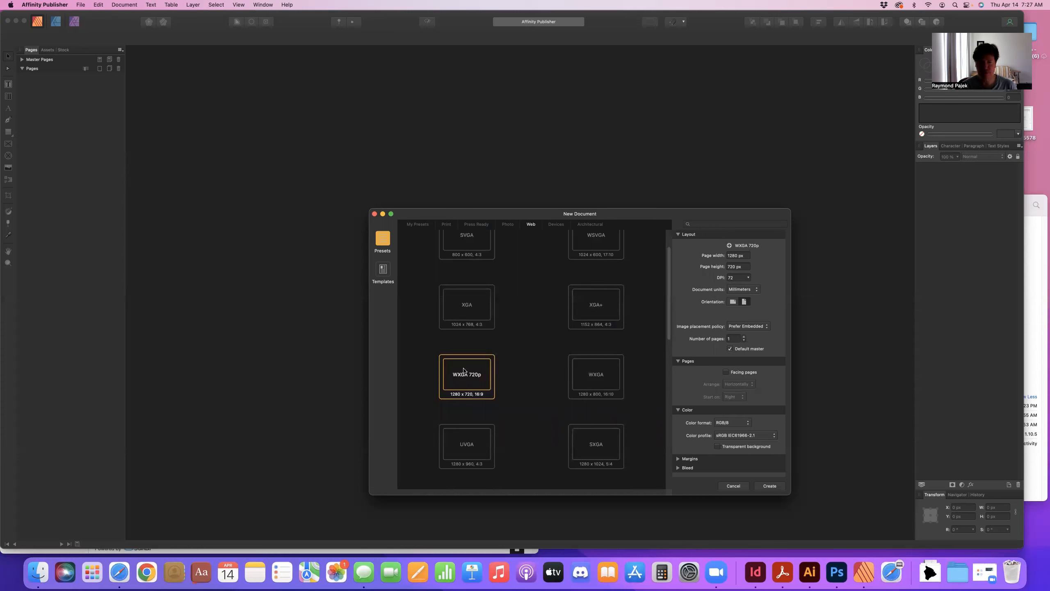
left_click(592, 366)
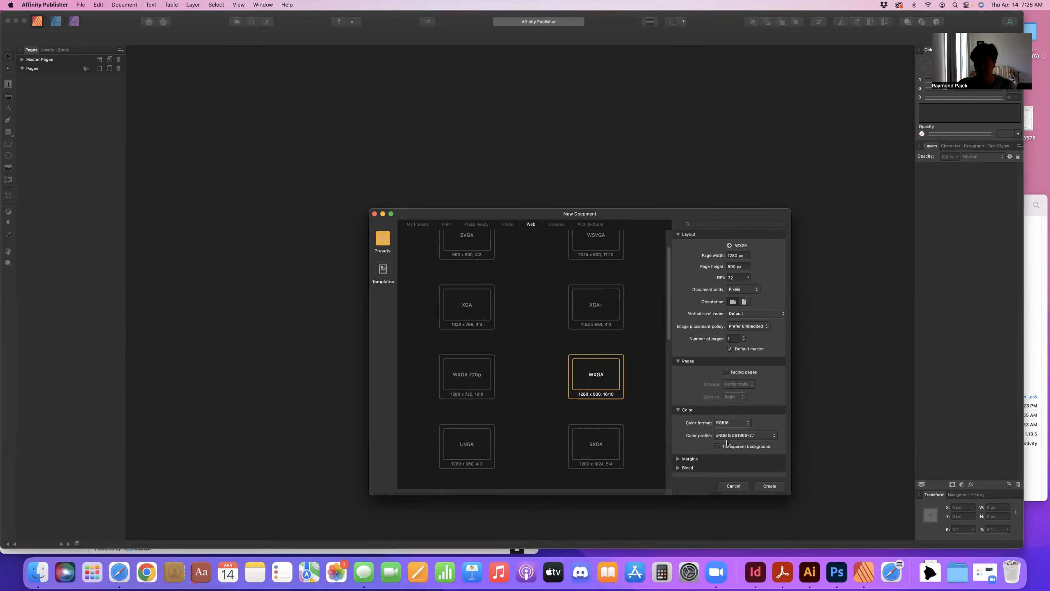
left_click(762, 486)
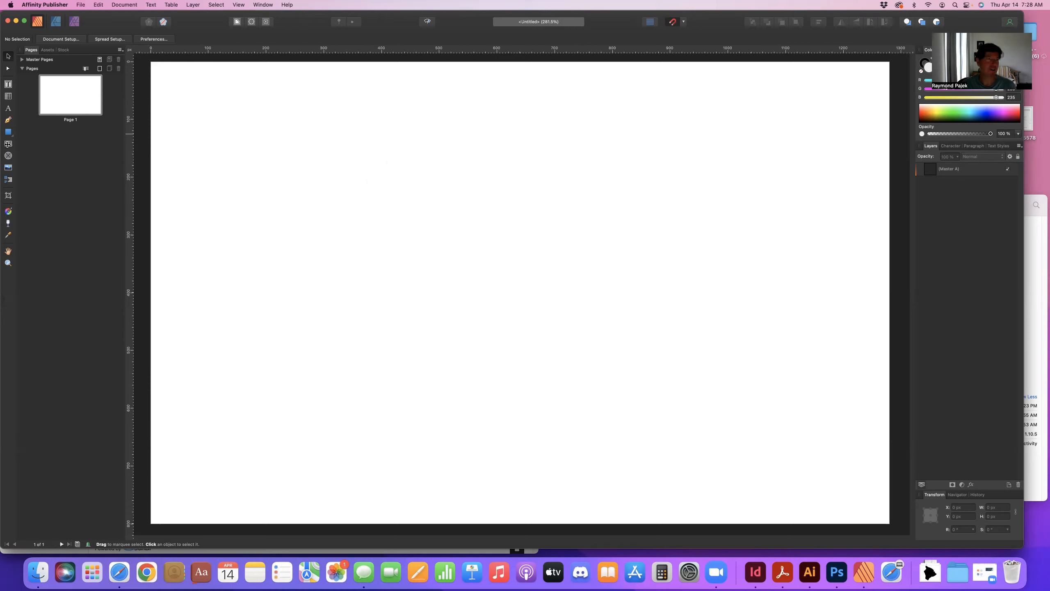
Draw a picture frame about 255 x 161 px near the page's top-left and a text frame below it reading "Title Here".
left_click(8, 144)
left_click_drag(182, 103, 329, 195)
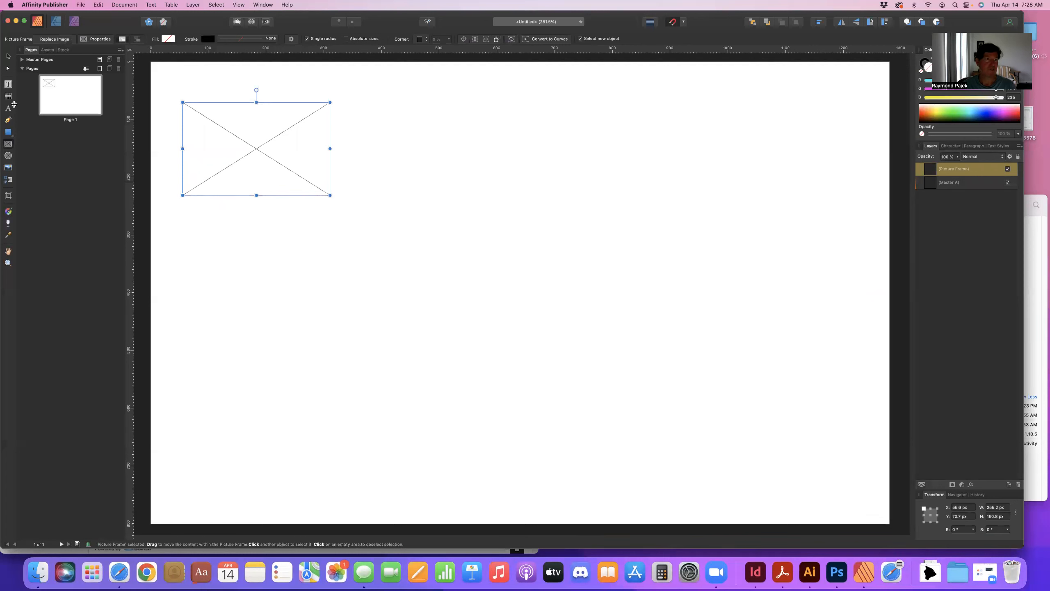
left_click(8, 84)
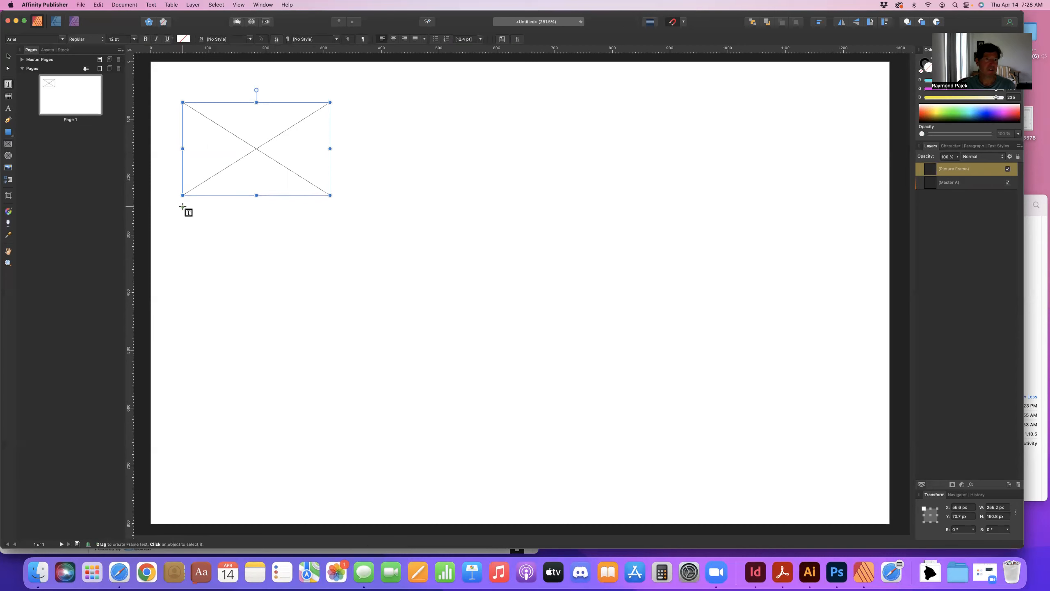
left_click_drag(183, 207, 191, 233)
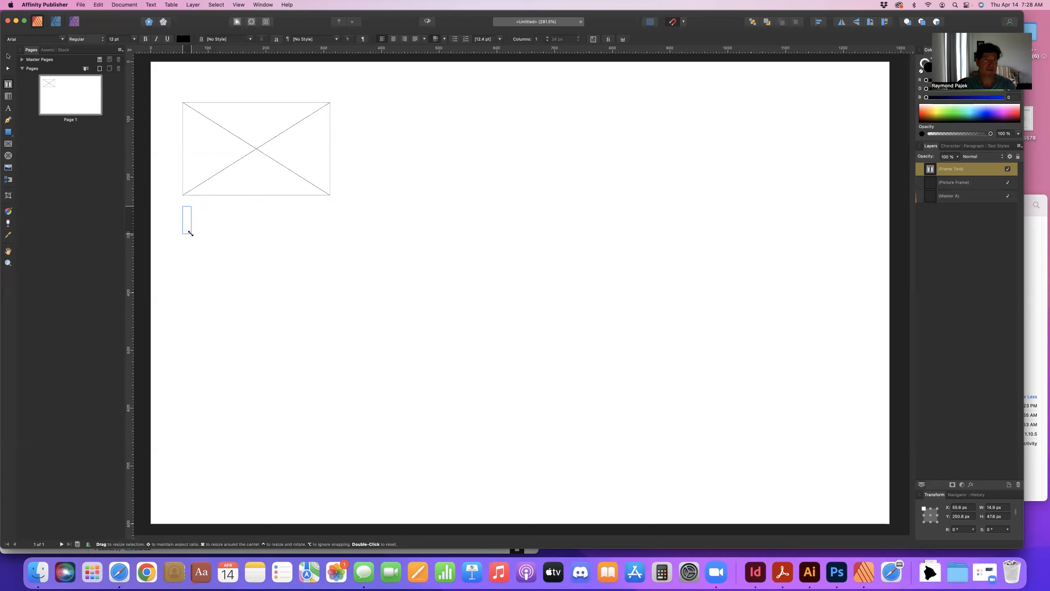
type("Title Here")
left_click_drag(190, 234, 331, 232)
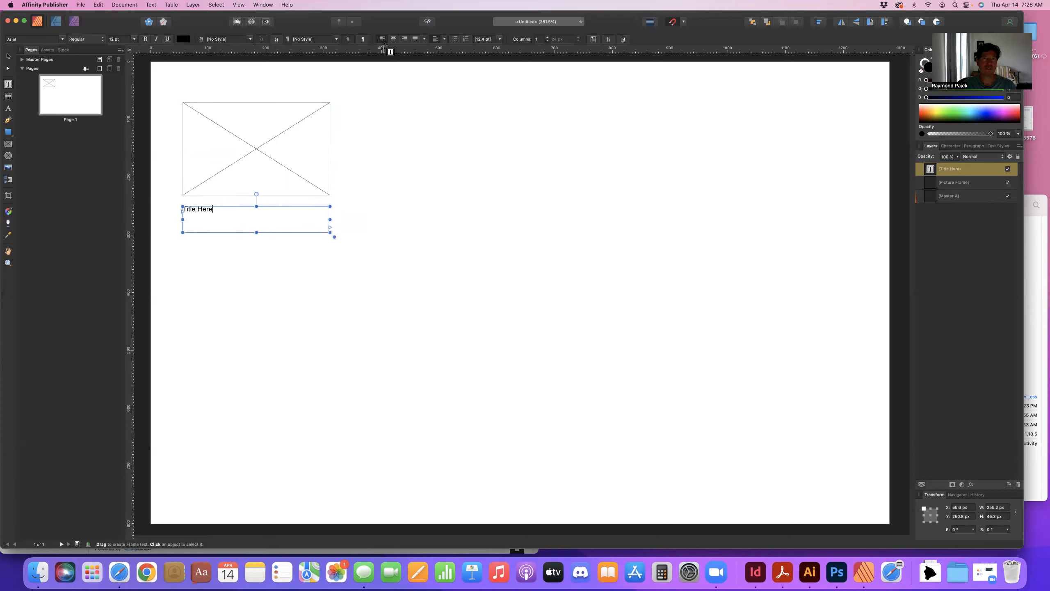
Center the title text in its frame and set its font size to 30 pt.
left_click(392, 39)
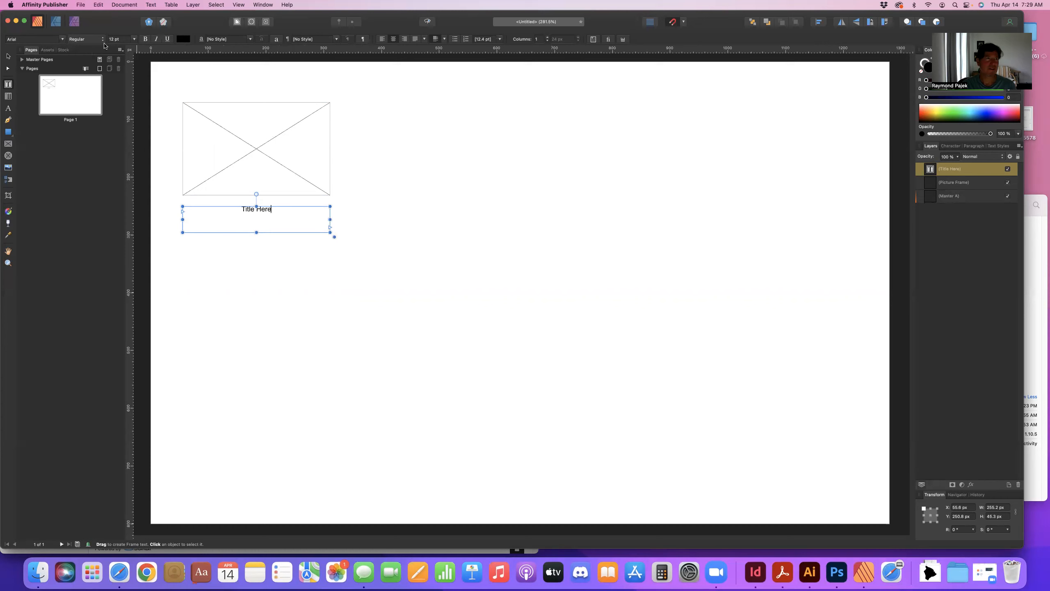
left_click(134, 39)
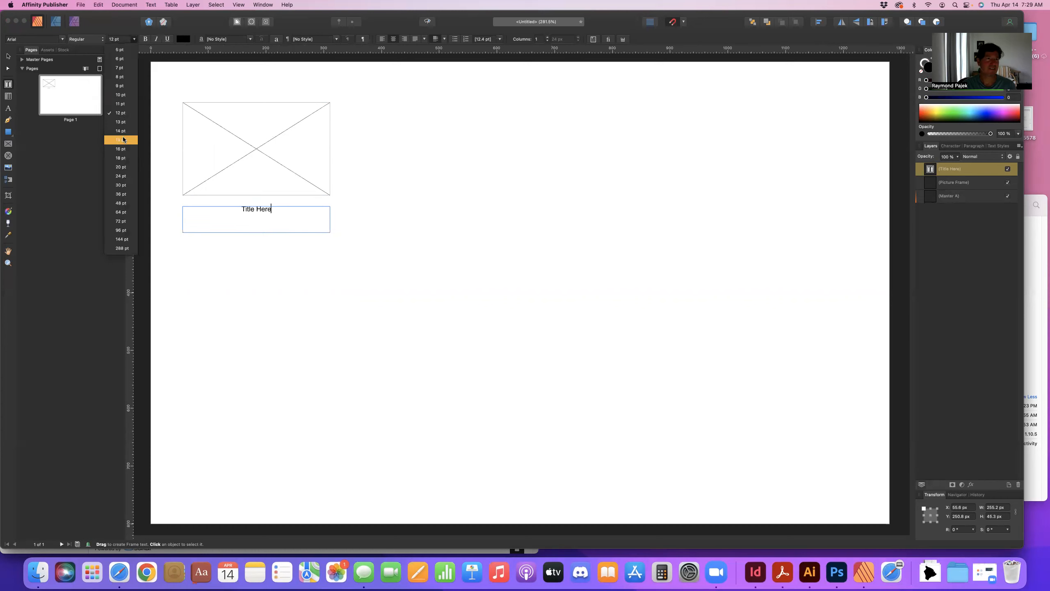
left_click(121, 148)
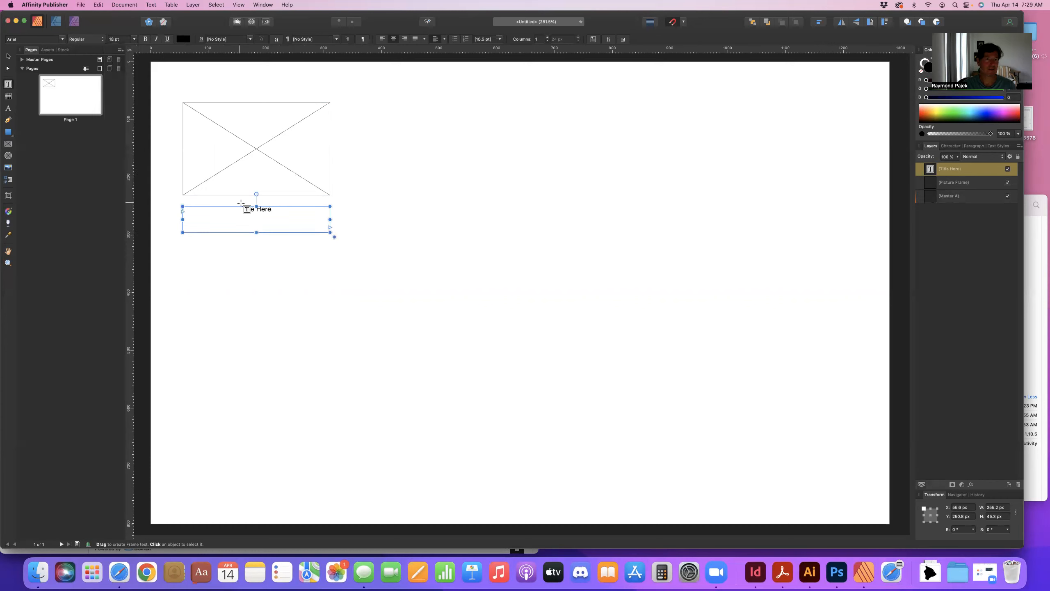
triple_click(246, 207)
left_click(134, 39)
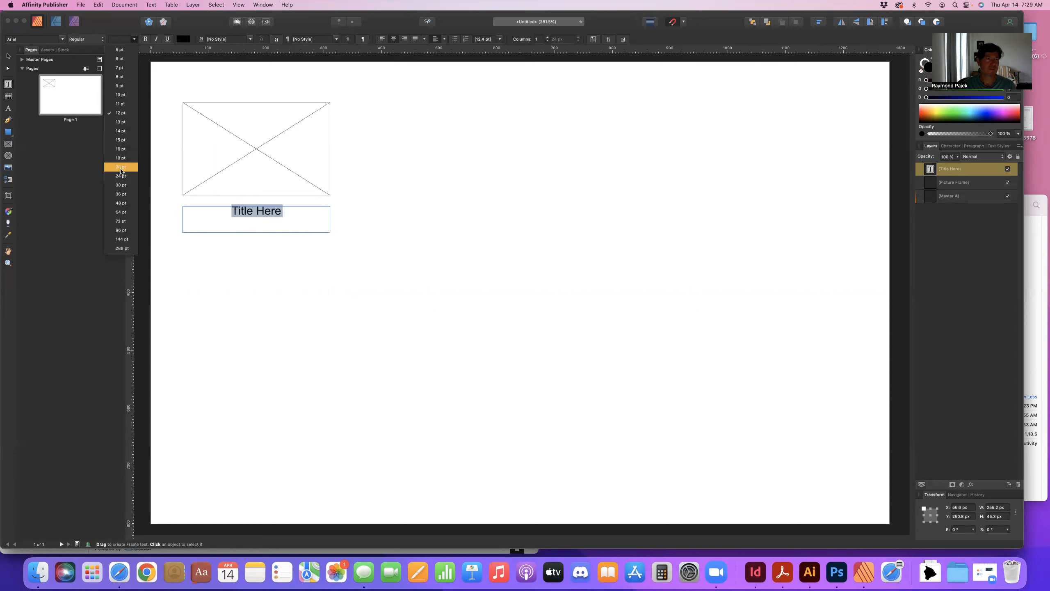
left_click(121, 185)
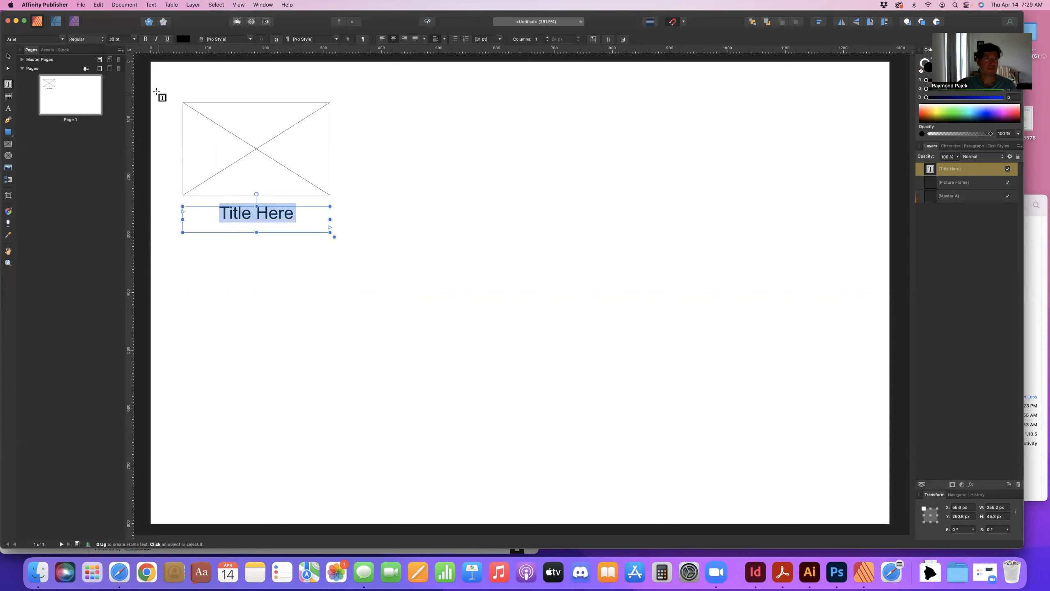
Duplicate the picture frame and title frame together and place the copy to the right of the originals.
left_click(8, 55)
left_click_drag(167, 85, 377, 280)
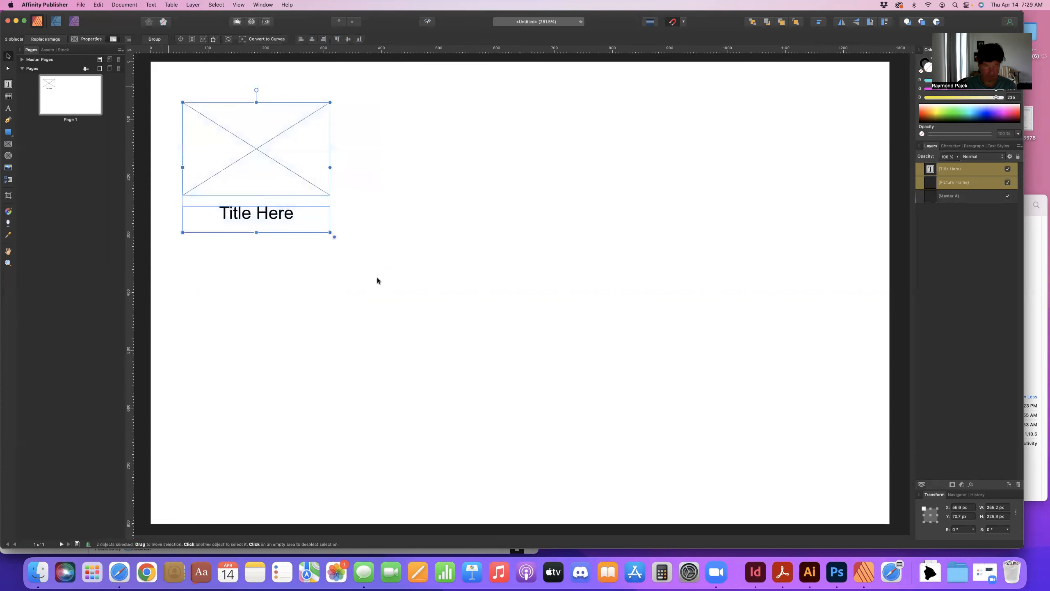
key("super+j")
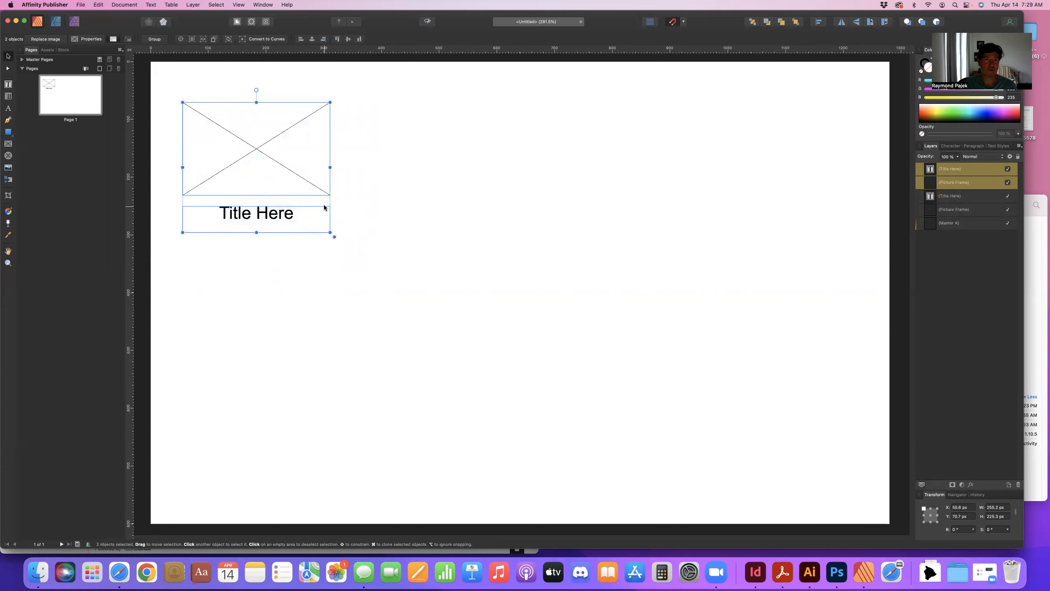
left_click_drag(321, 197, 494, 201)
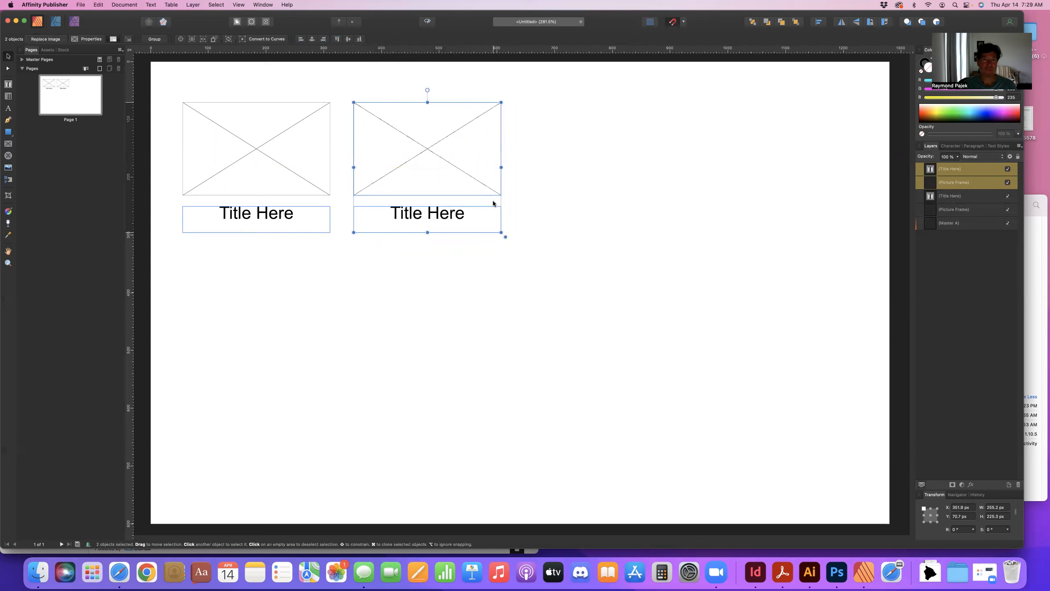
Duplicate all four frames and move the copy below them to form a two-by-two grid.
left_click(447, 272)
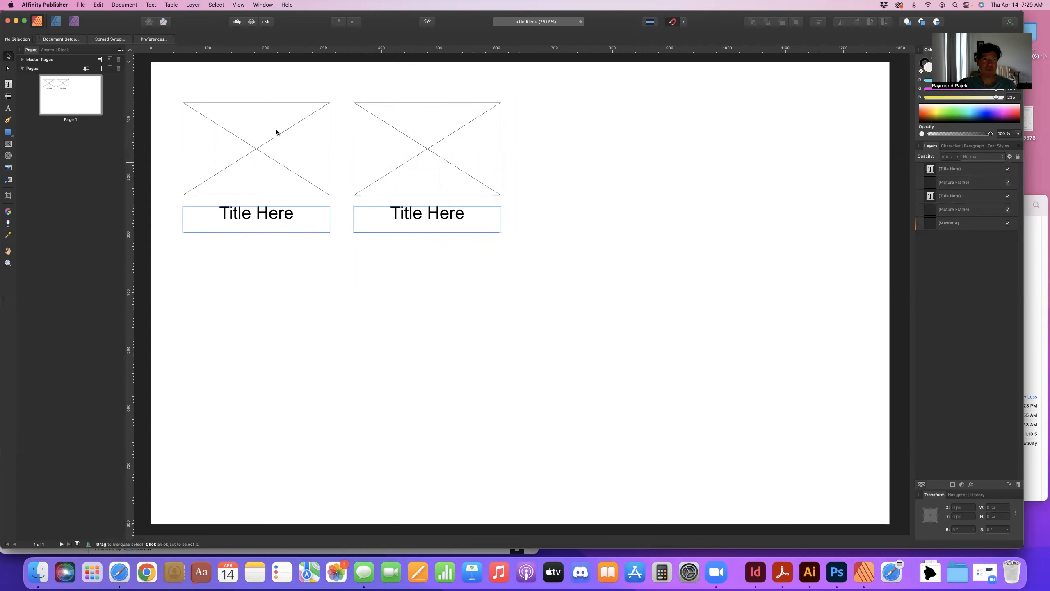
left_click_drag(515, 258, 173, 94)
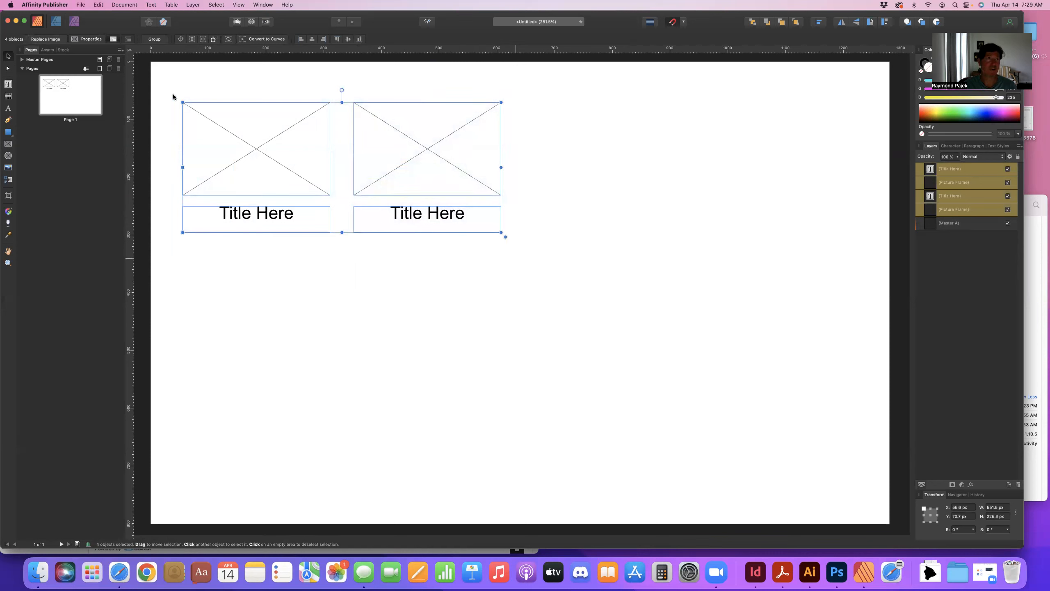
left_click(102, 5)
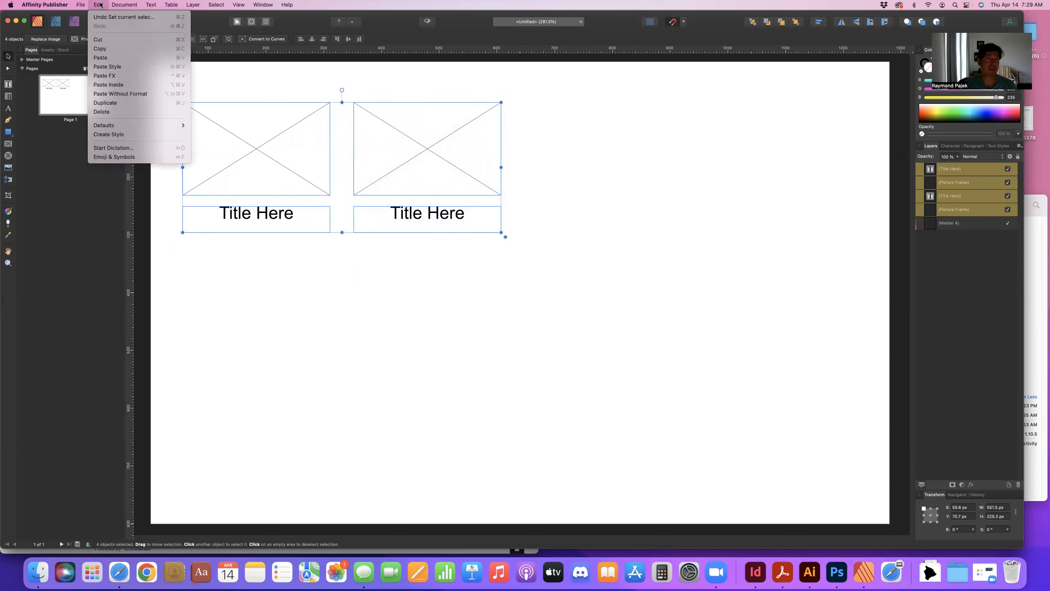
left_click(100, 4)
key("super+j")
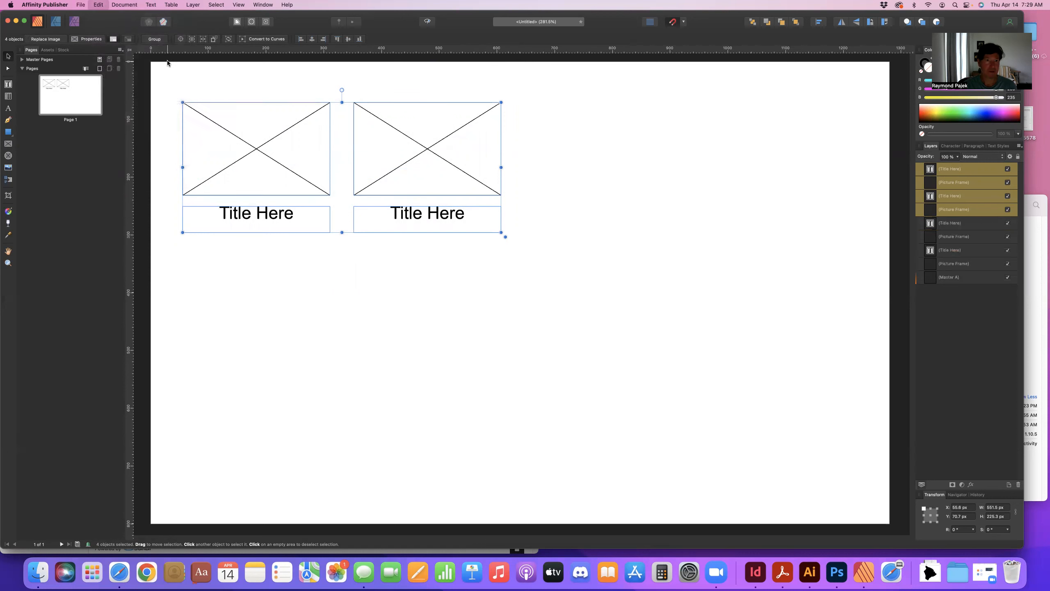
left_click(100, 4)
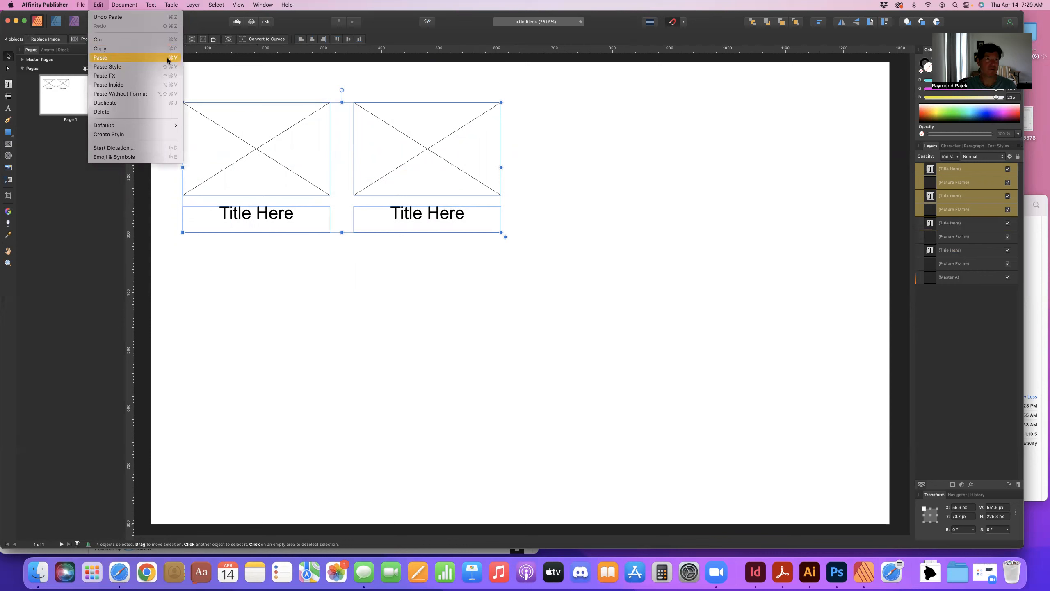
left_click(285, 240)
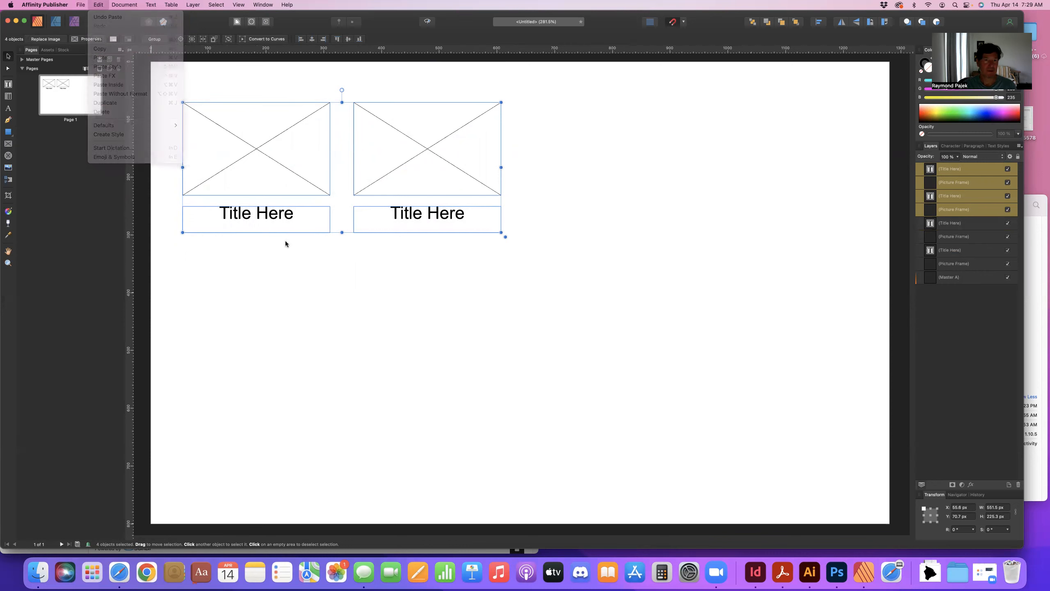
left_click_drag(296, 232, 287, 378)
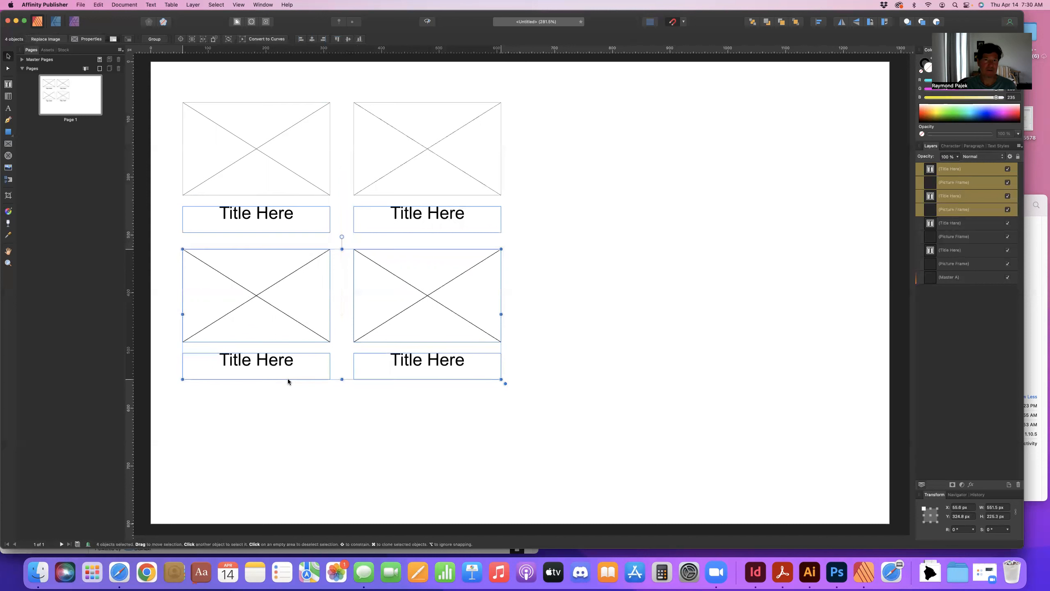
left_click(391, 431)
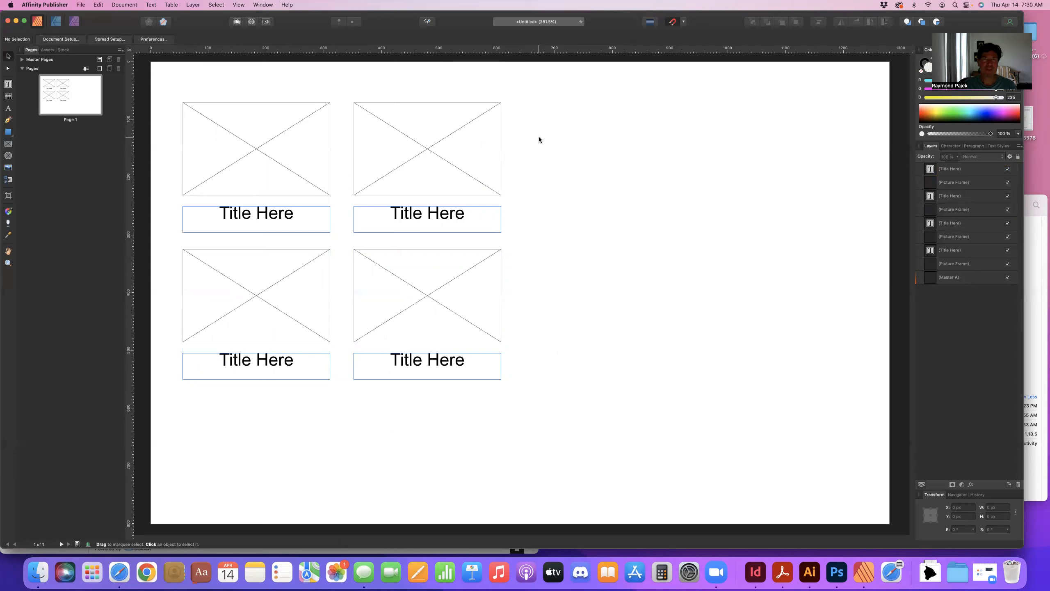
Select all the frames on the page and delete them.
mouse_move(130, 159)
left_mouse_down()
mouse_move(141, 158)
mouse_move(130, 159)
left_mouse_up()
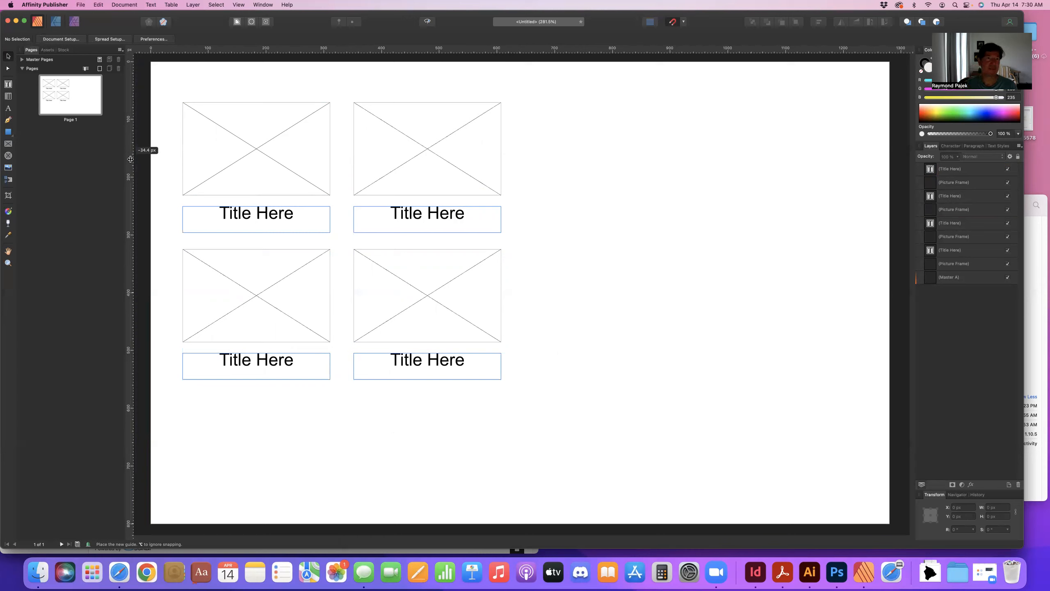
left_click_drag(170, 86, 539, 419)
key("Delete")
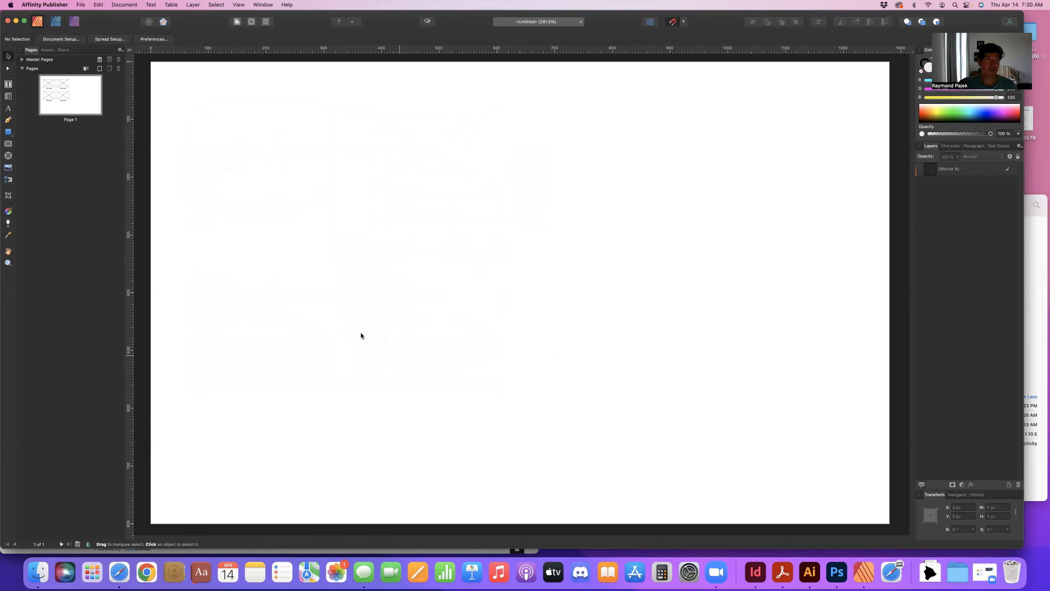
Add ruler guides to the page: four vertical column guides and one horizontal guide near the top.
left_click_drag(129, 243, 208, 178)
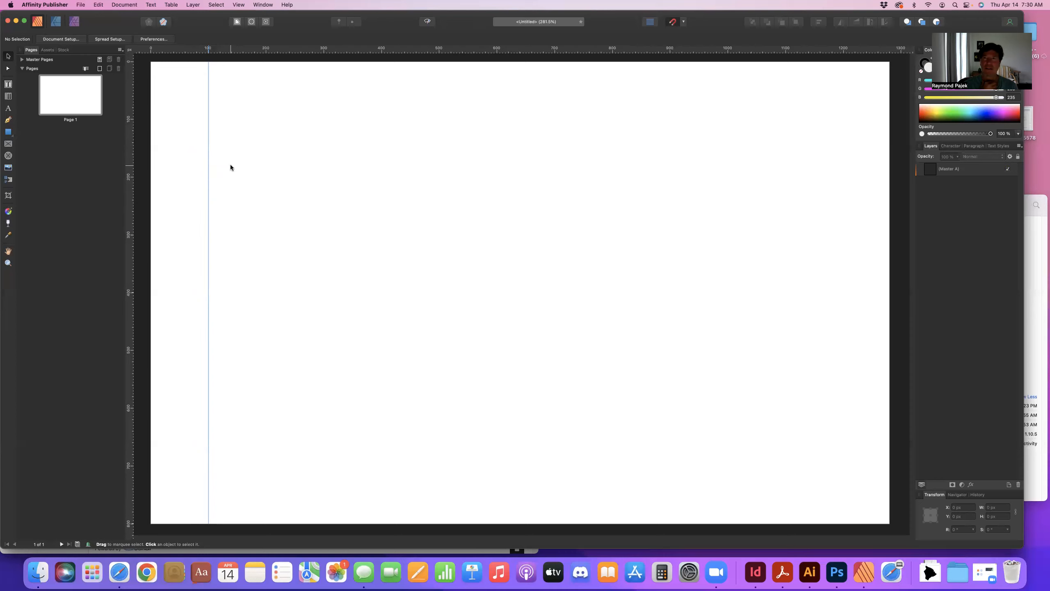
left_click_drag(237, 50, 237, 118)
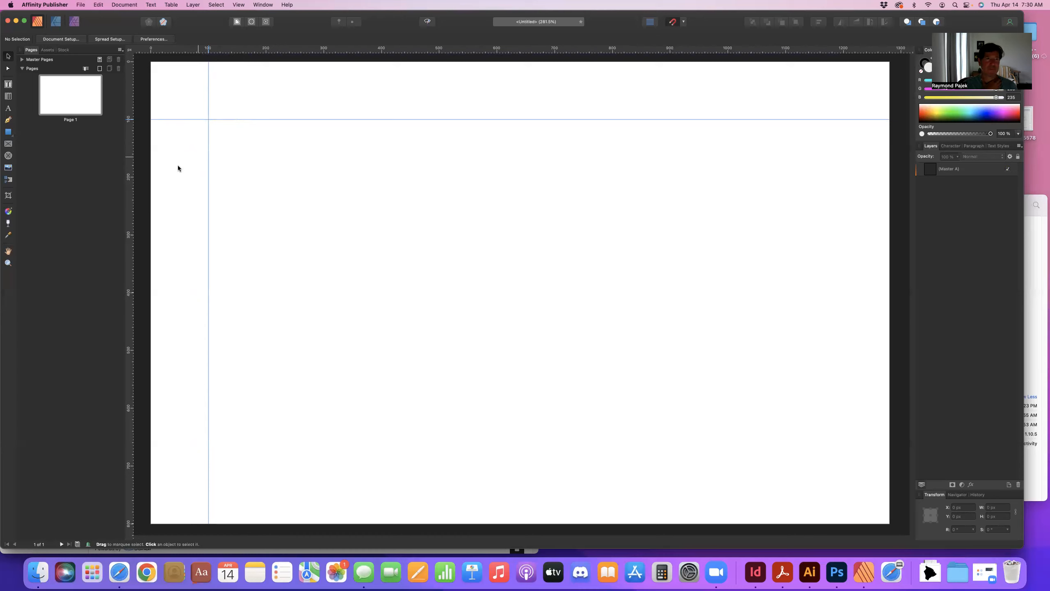
left_click_drag(129, 172, 323, 181)
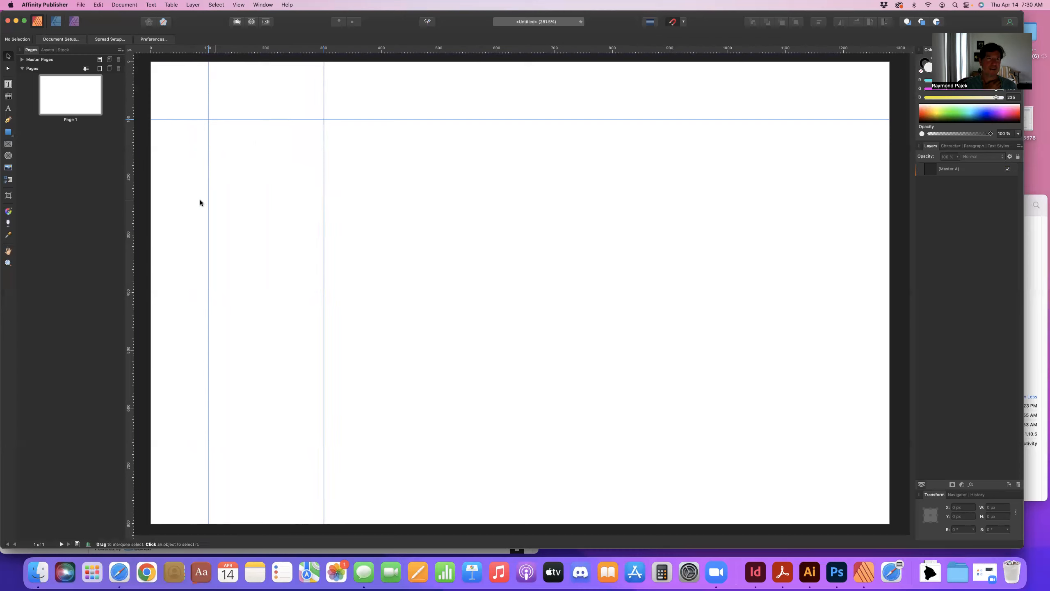
left_click_drag(130, 195, 347, 185)
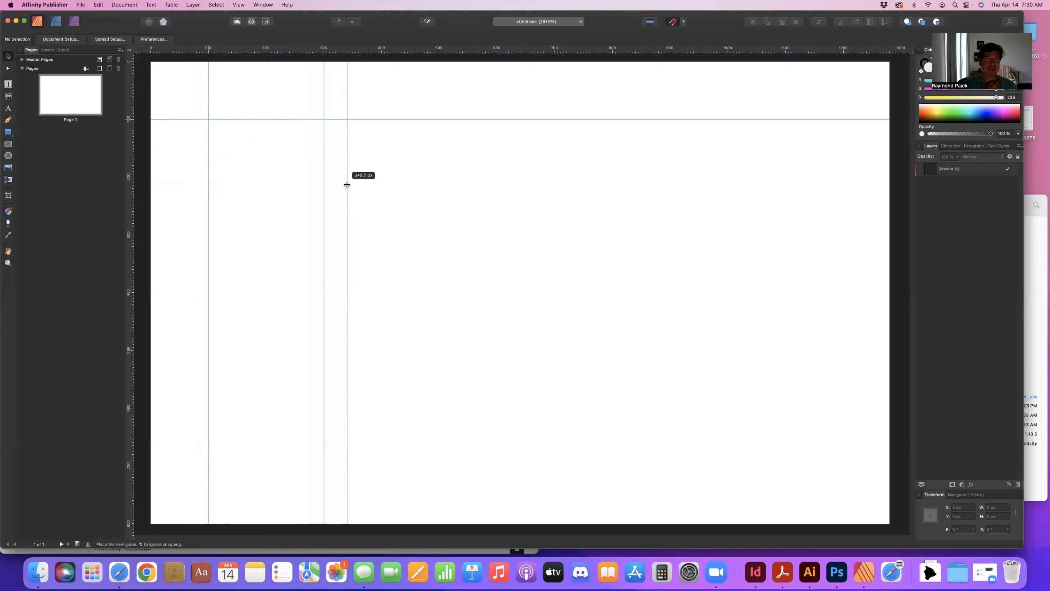
left_click_drag(346, 184, 347, 184)
left_click_drag(184, 210, 462, 211)
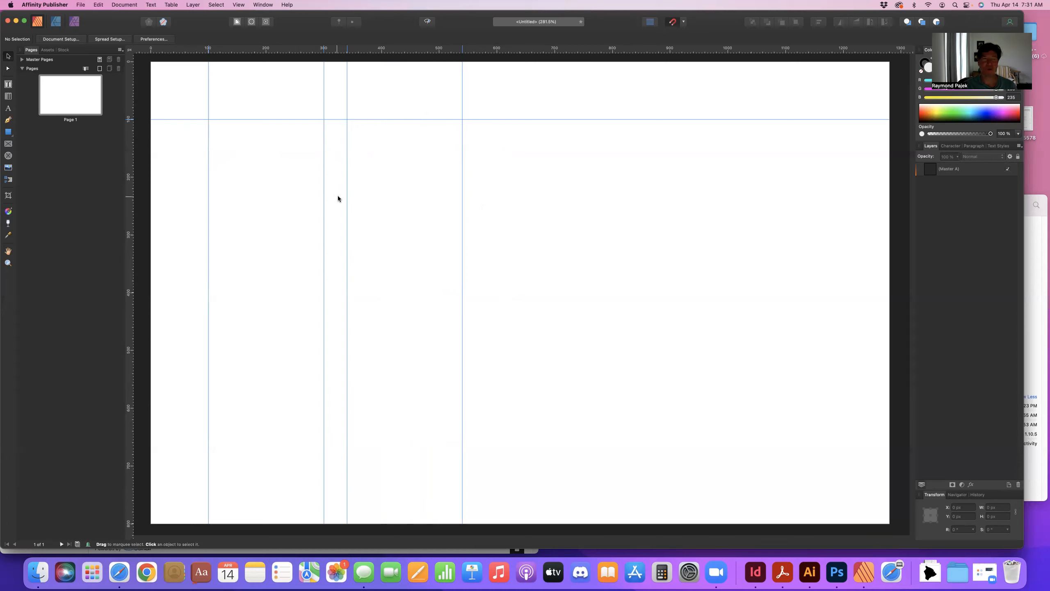
Draw a picture frame about 200 x 129 px between the first two vertical guides, below the horizontal guide.
left_click(7, 144)
left_click_drag(215, 130, 323, 193)
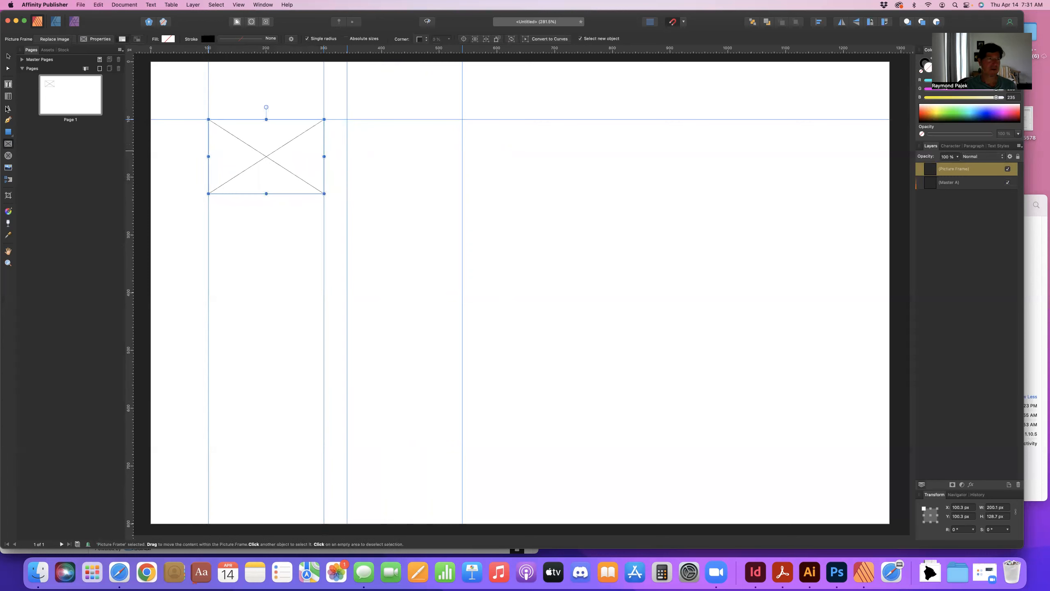
Add artistic text reading "Title Here" just below the picture frame.
left_click(7, 109)
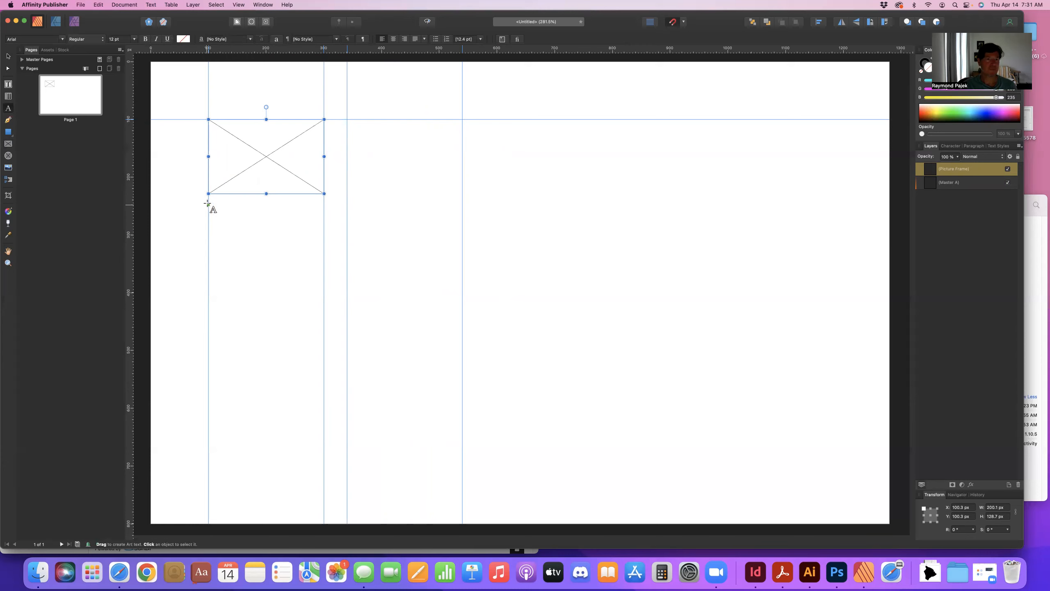
left_click_drag(209, 203, 218, 225)
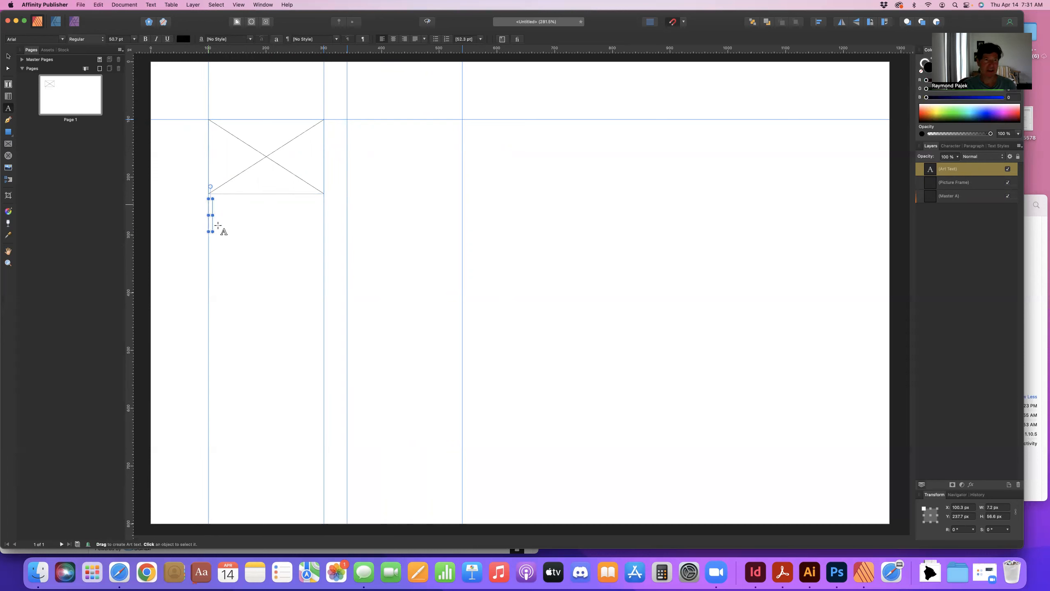
type("Title Here")
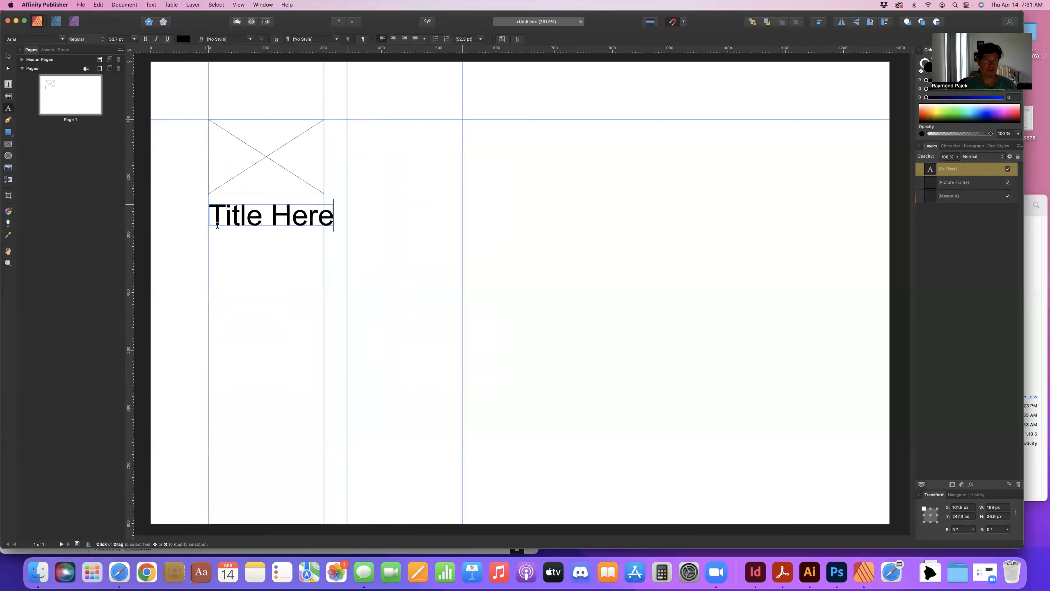
Select all of the title text and set its font size to 36 pt.
double_click(228, 216)
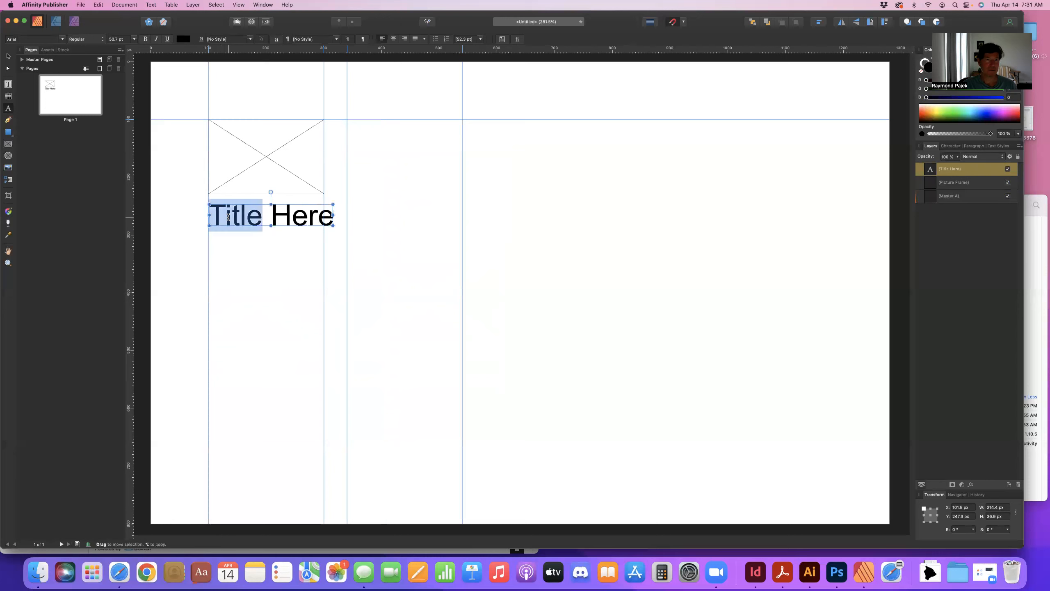
triple_click(228, 217)
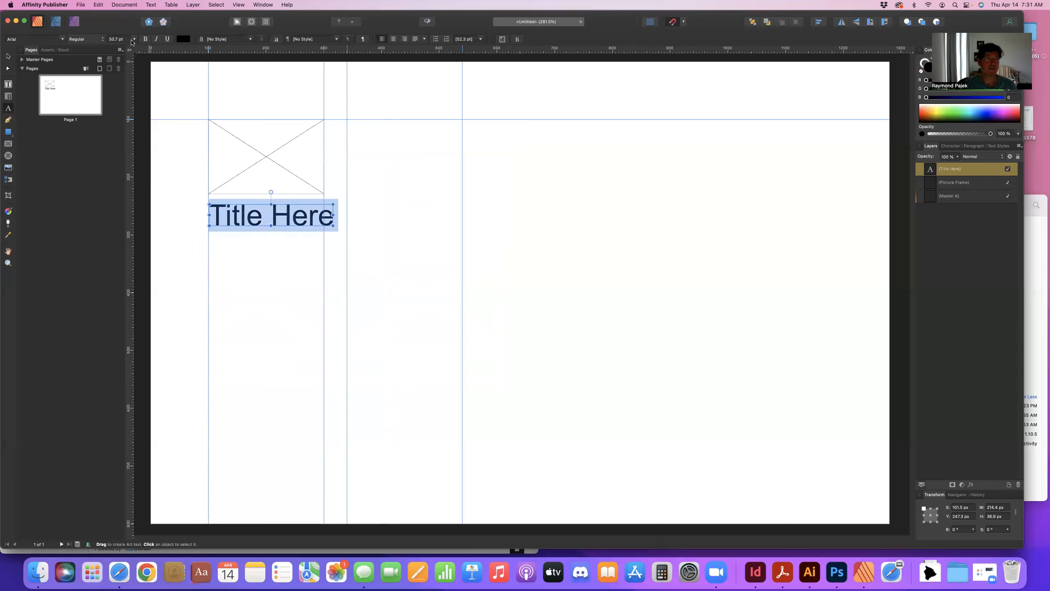
left_click(135, 39)
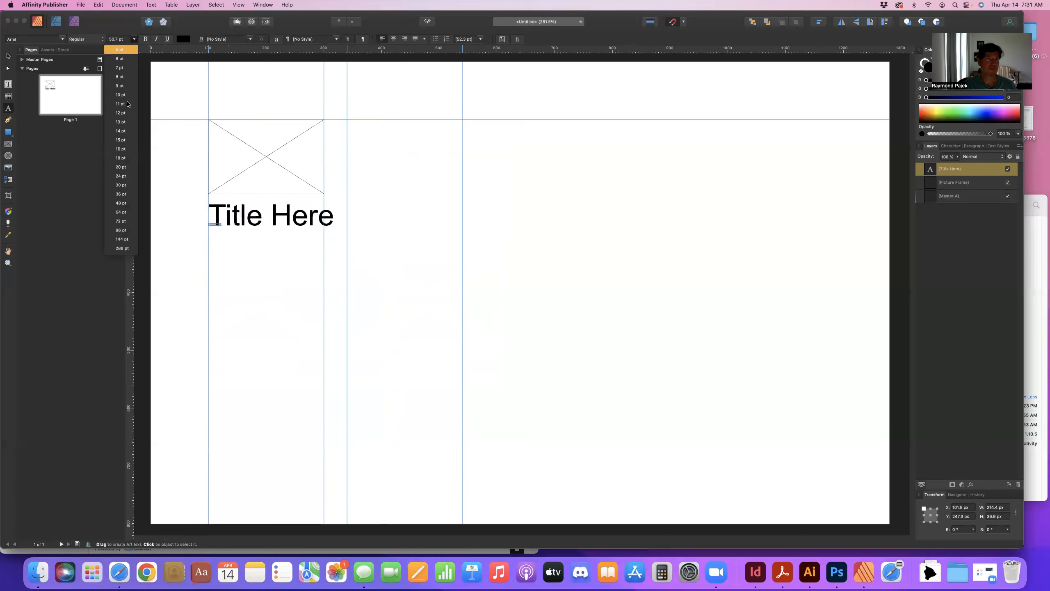
left_click(120, 194)
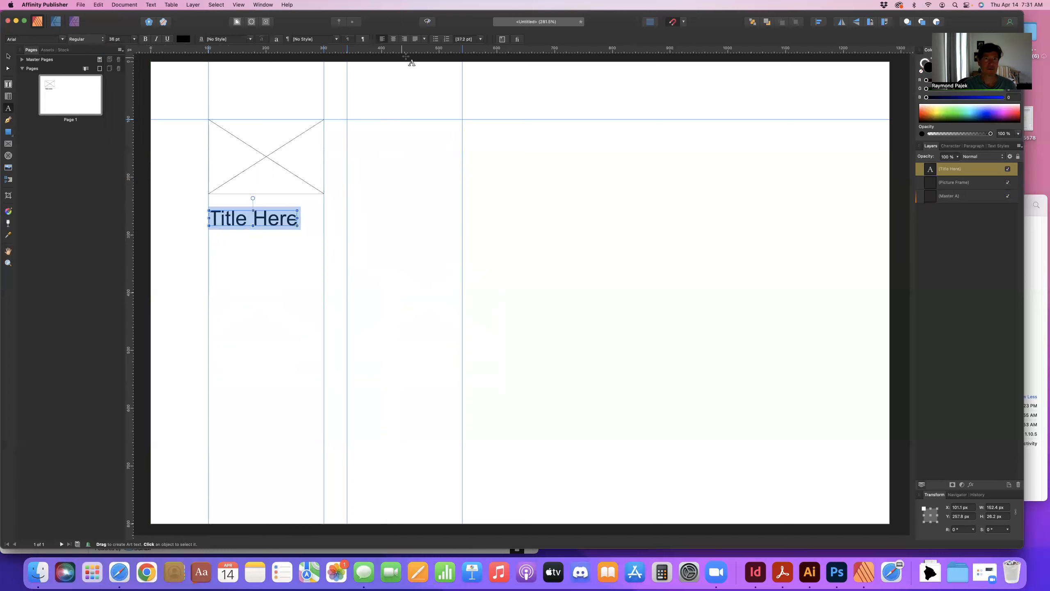
left_click(393, 39)
Scale the title text so it spans the column between the first two vertical guides.
left_click(8, 56)
left_click(248, 233)
left_click_drag(241, 221, 322, 225)
left_click(262, 249)
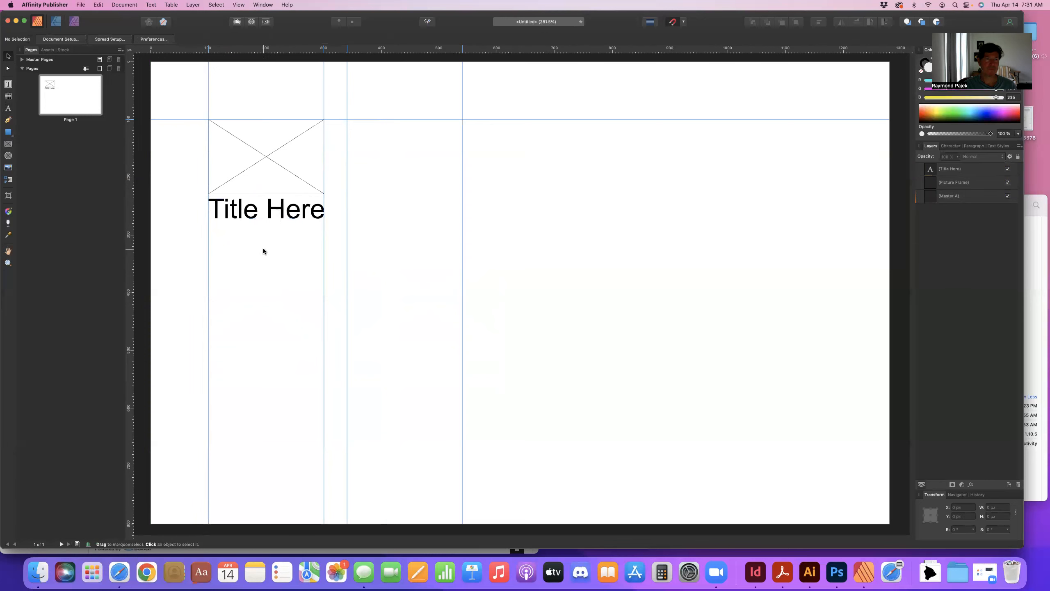
Duplicate the picture frame and title together and move the copy into the next column to the right.
left_click_drag(332, 234, 179, 93)
key("super+j")
left_click_drag(279, 196, 419, 195)
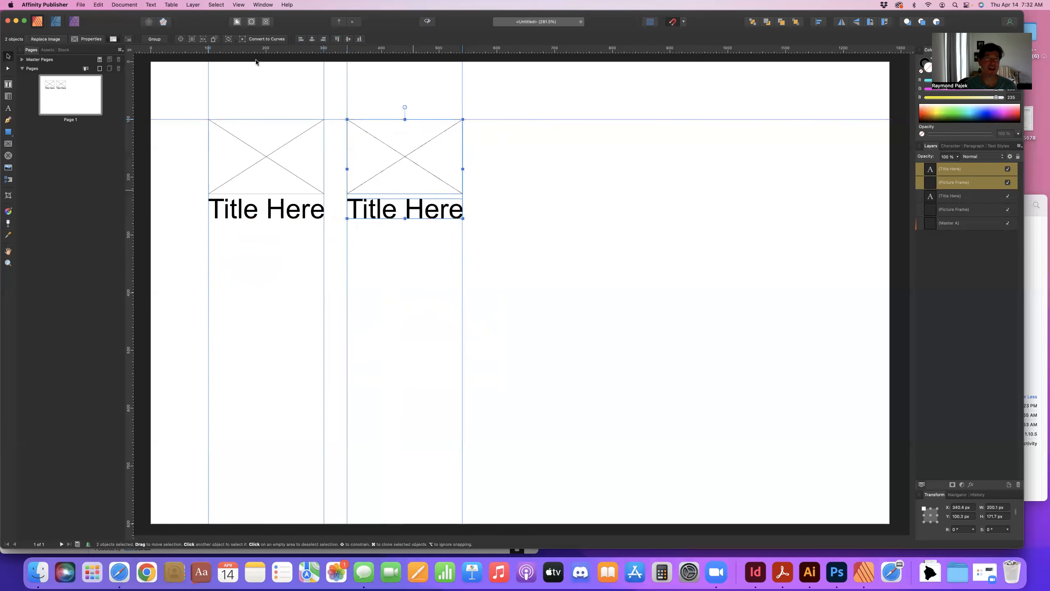
Turn on the document grid display.
left_click(238, 5)
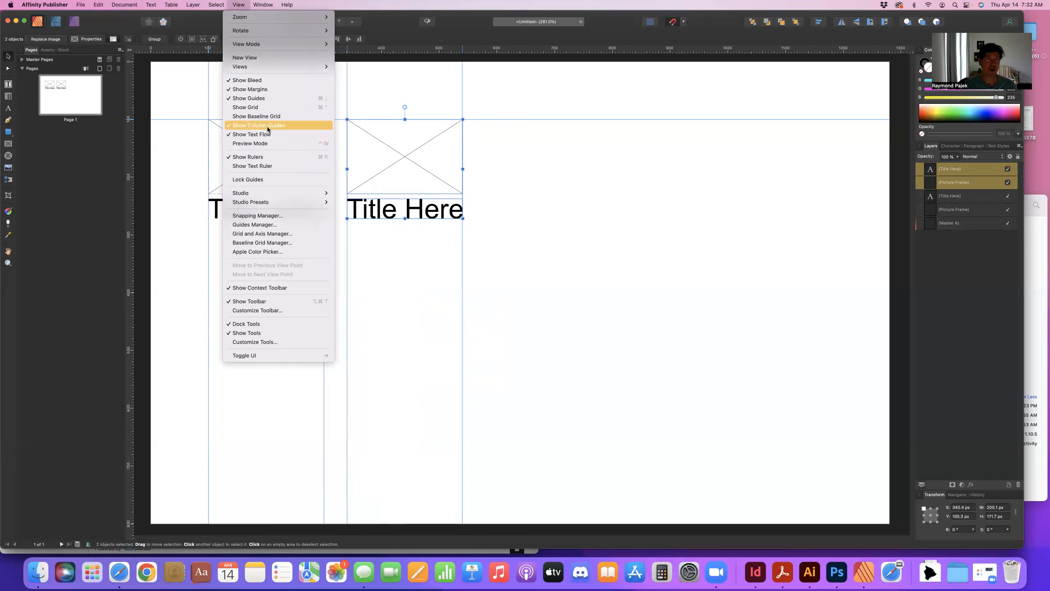
left_click(258, 107)
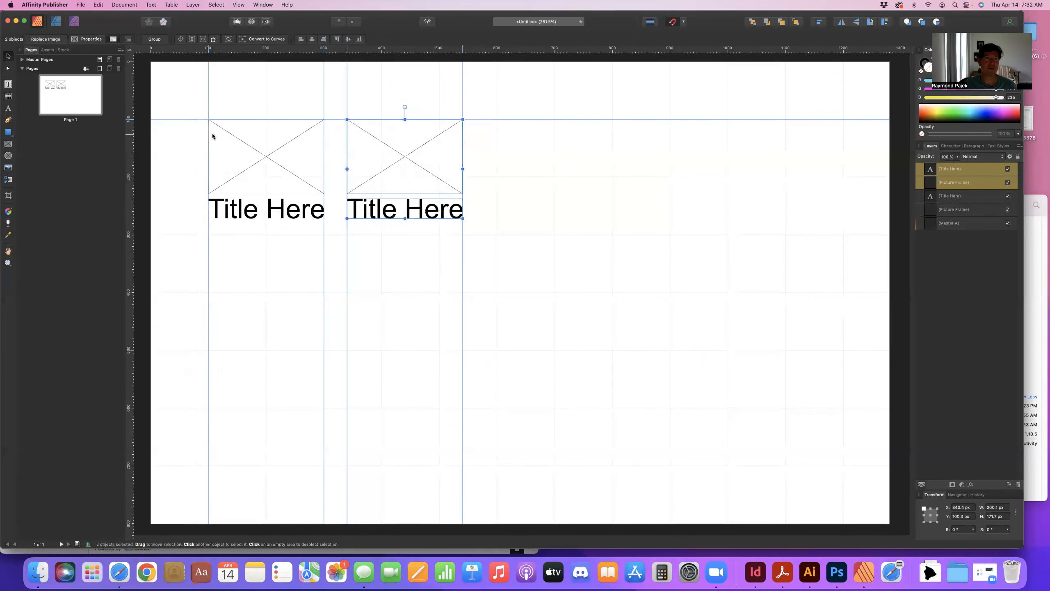
Open the Snapping Manager and review the snapping options before closing it.
left_click(238, 4)
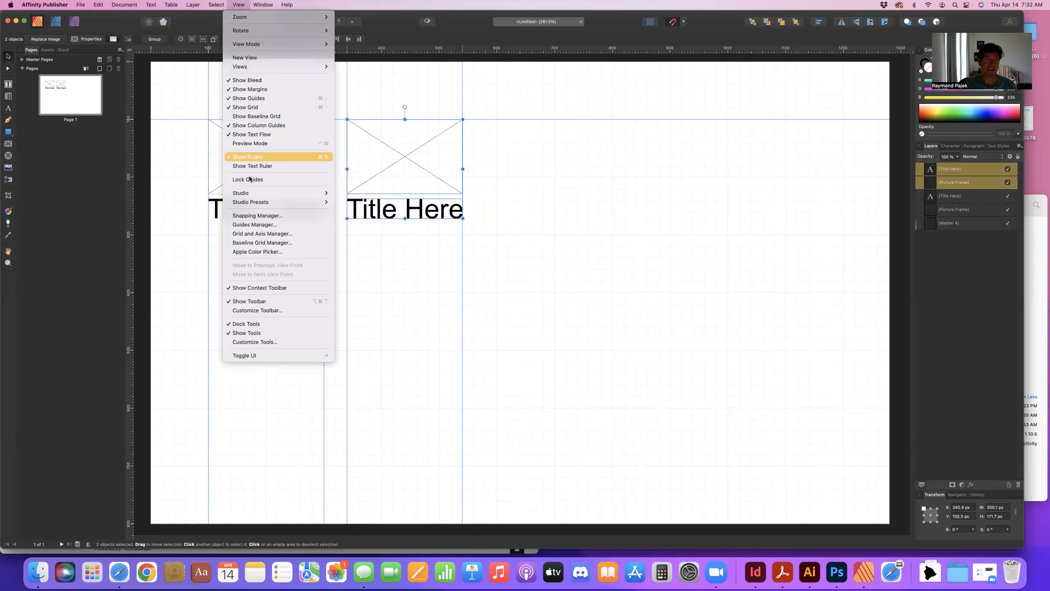
left_click(236, 4)
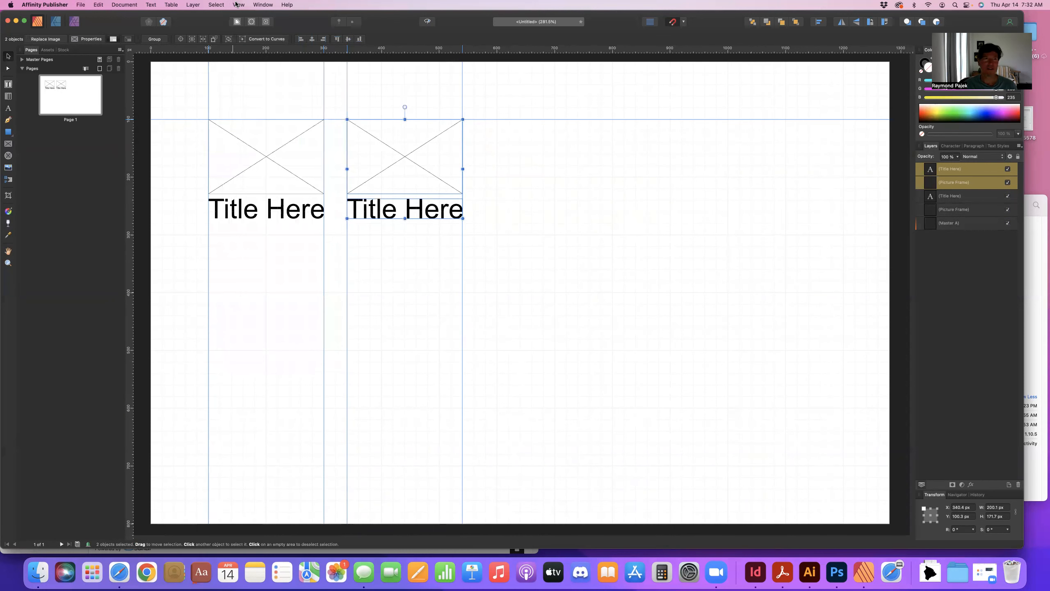
mouse_move(195, 119)
left_mouse_down()
mouse_move(192, 109)
mouse_move(193, 119)
left_mouse_up()
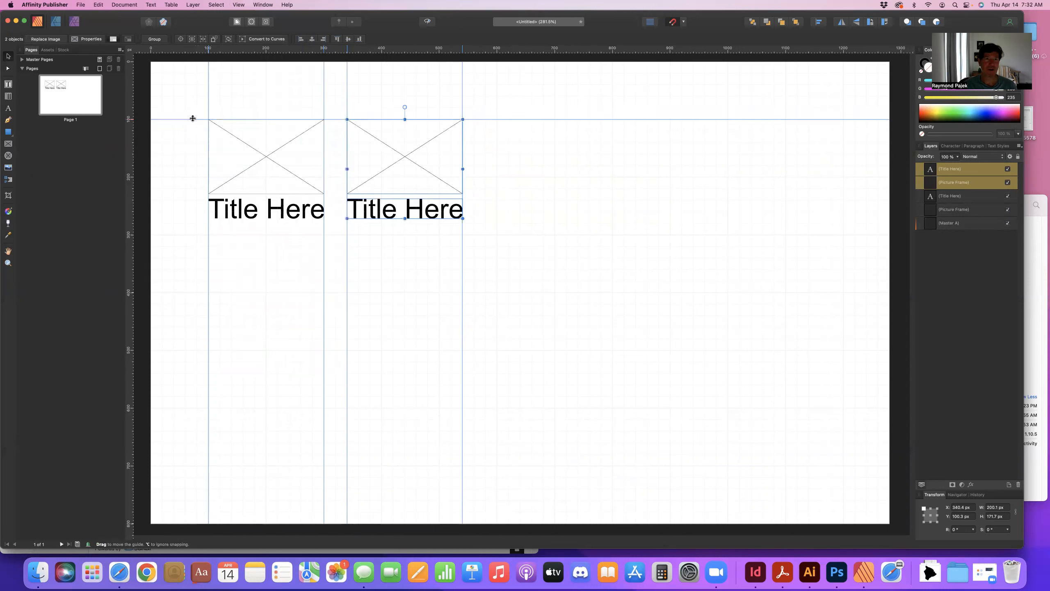
left_click(239, 5)
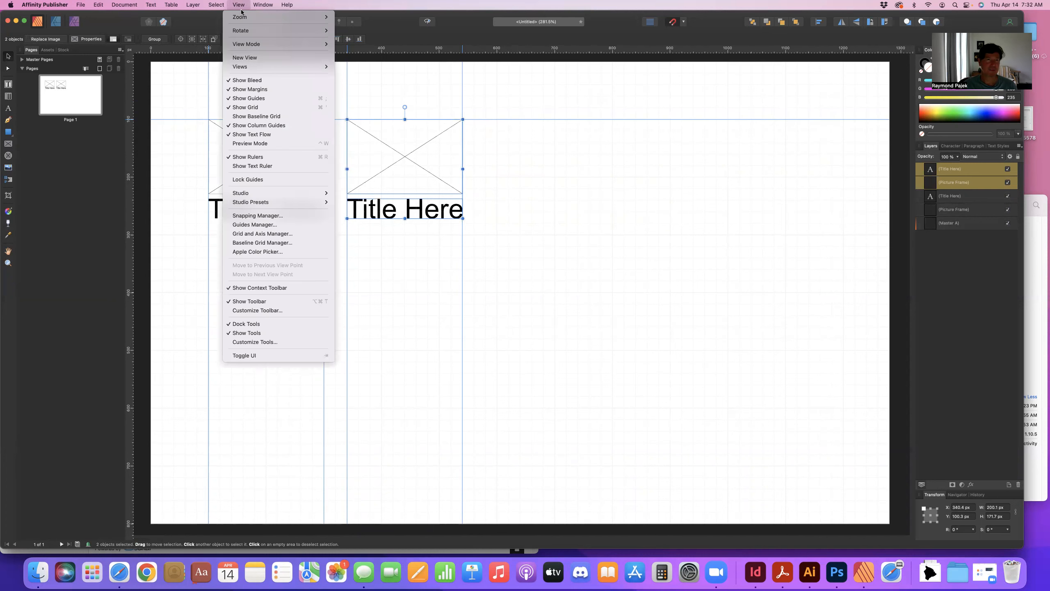
left_click(244, 215)
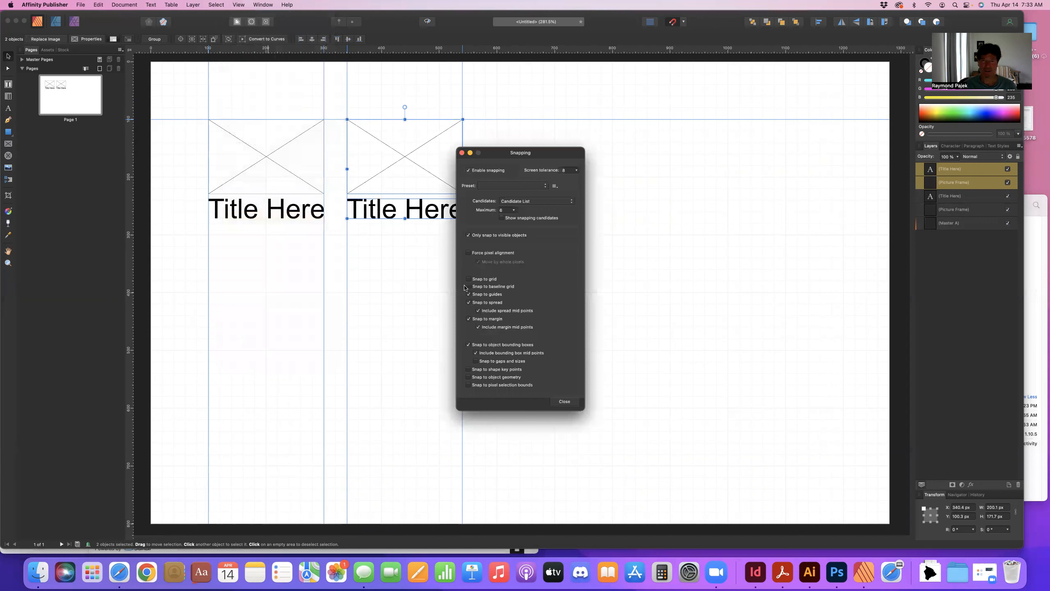
left_click_drag(499, 152, 561, 160)
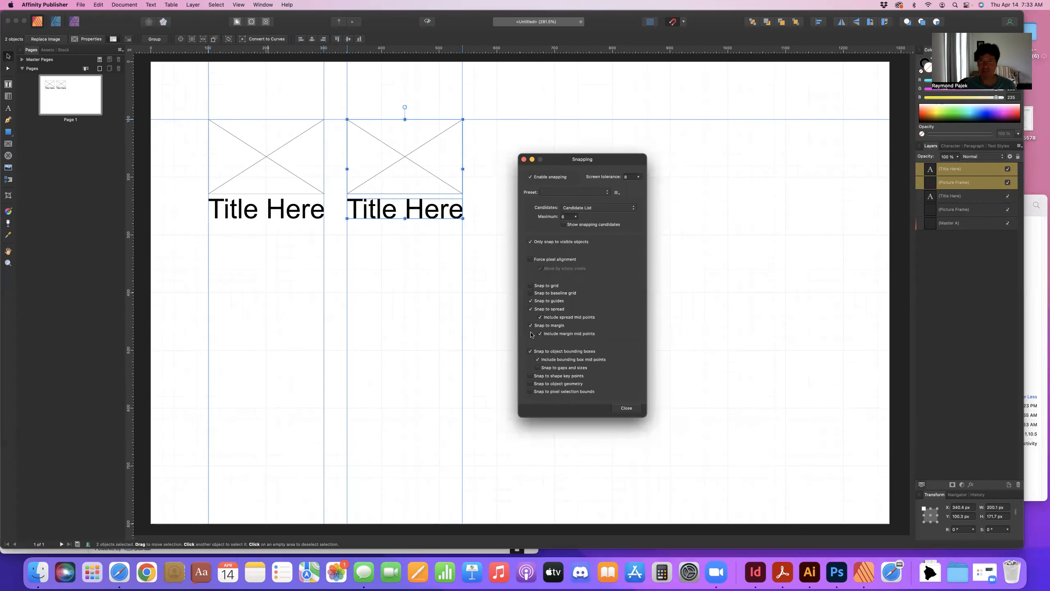
left_click(524, 159)
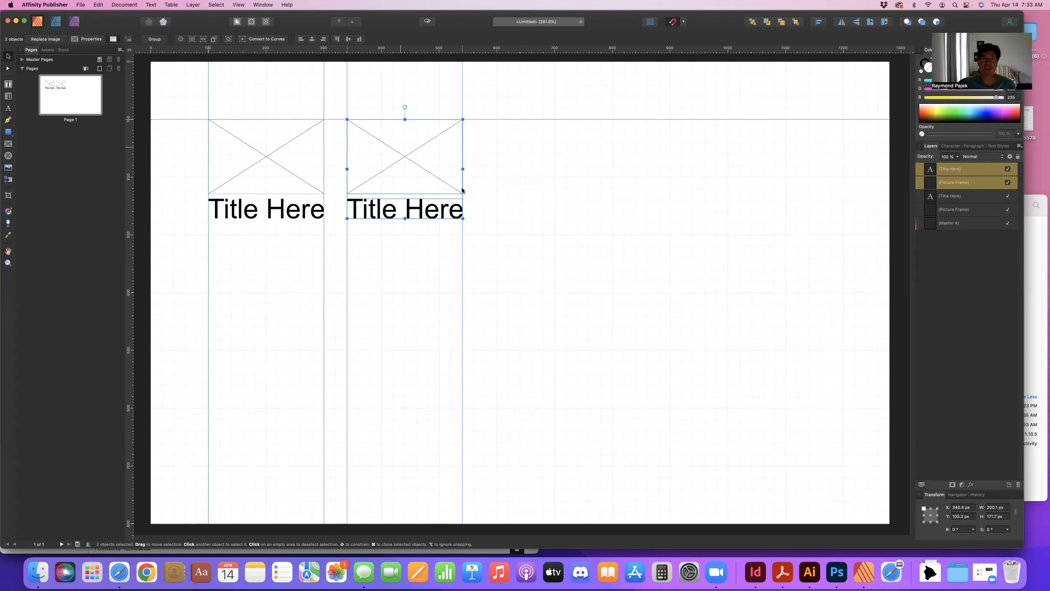
left_click(507, 214)
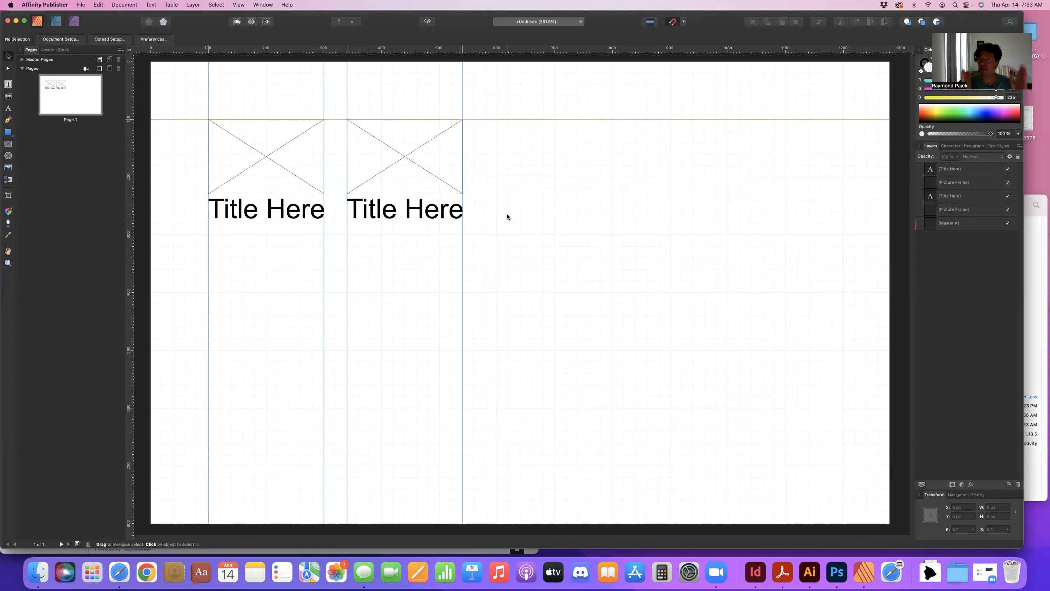